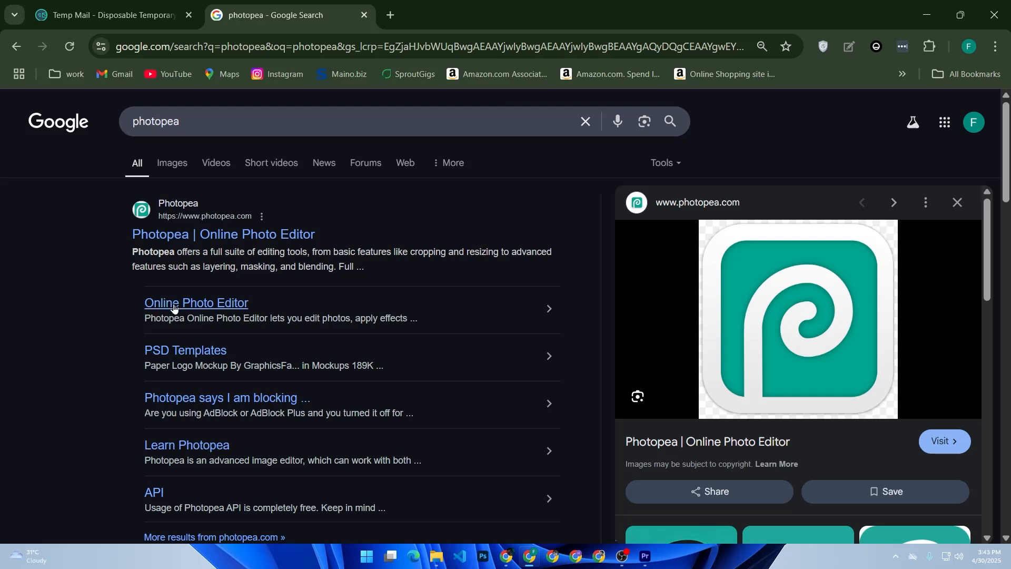
- Open the Photopea website from the search results and launch its online editor
{"action": "left_click", "coordinate": [204, 236]}
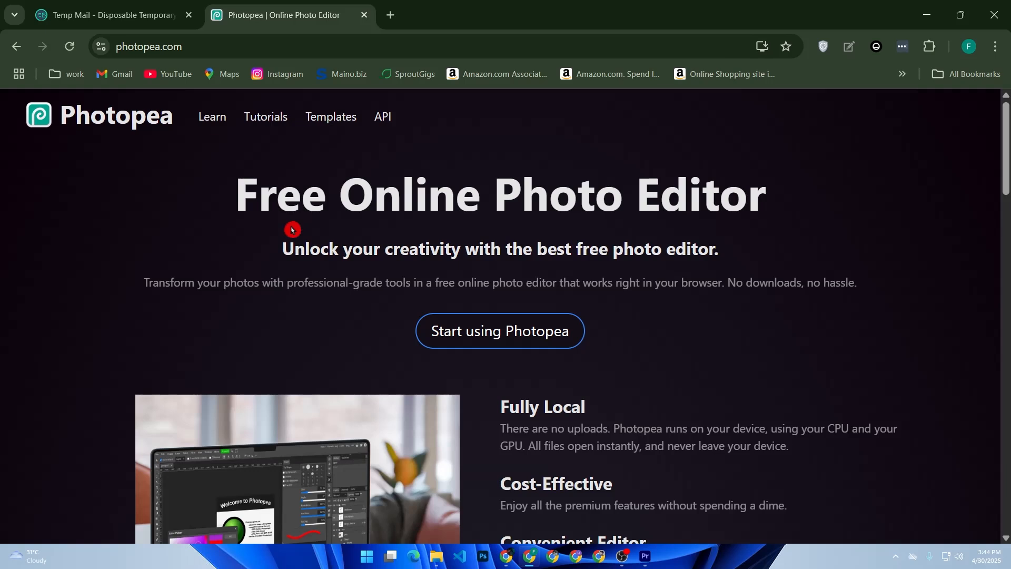
{"action": "left_click", "coordinate": [444, 337]}
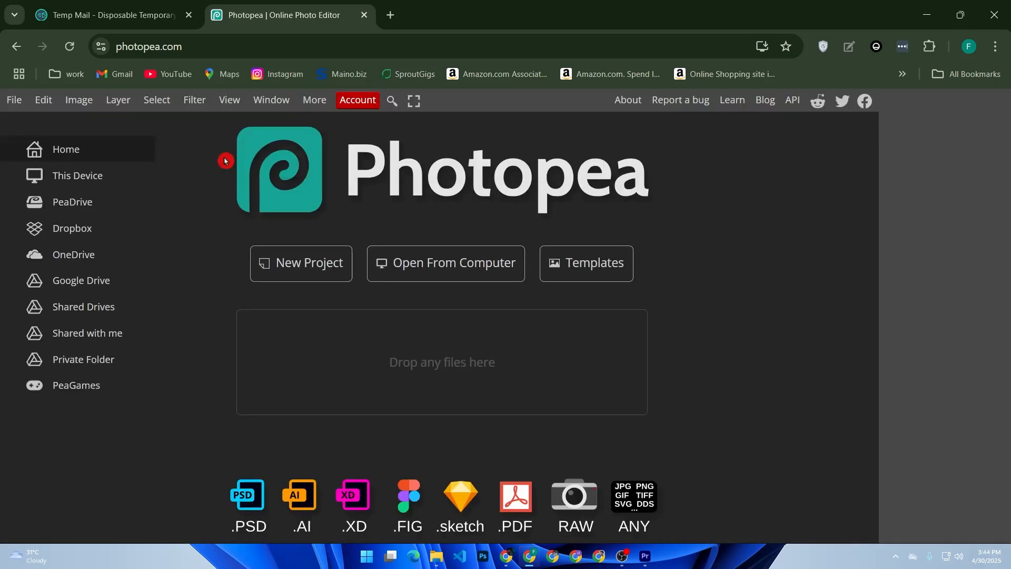
- Create a new project from the Youtube Thumbnail preset at 1280 x 720 px
{"action": "left_click", "coordinate": [8, 105]}
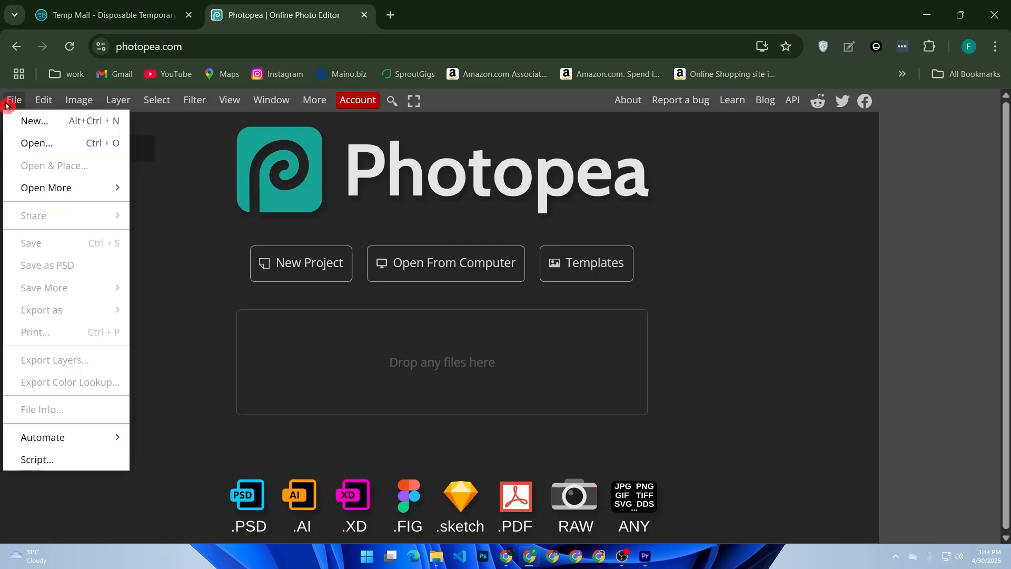
{"action": "left_click", "coordinate": [36, 125]}
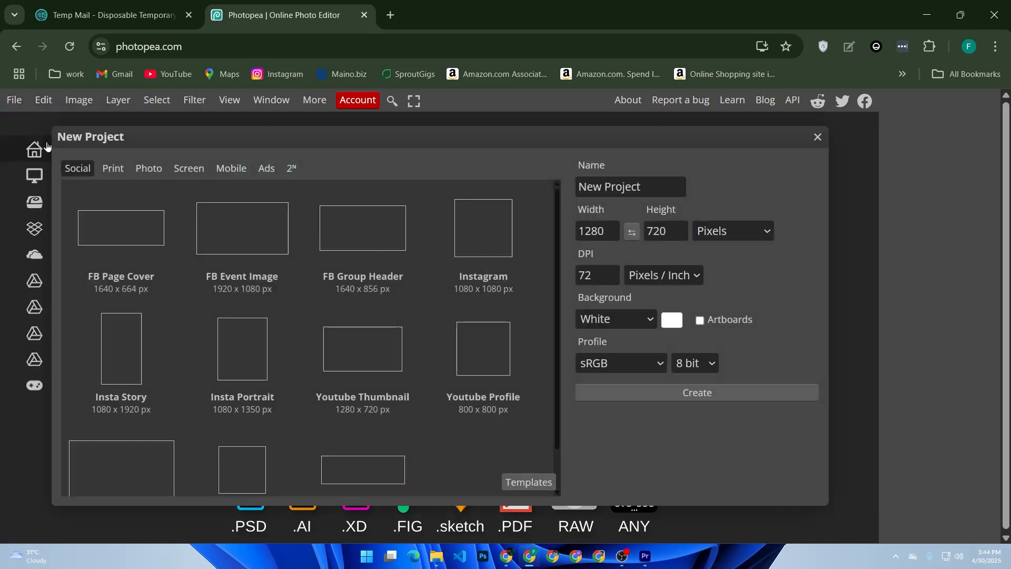
{"action": "left_click", "coordinate": [51, 322]}
{"action": "left_click", "coordinate": [379, 377]}
{"action": "left_click", "coordinate": [562, 421]}
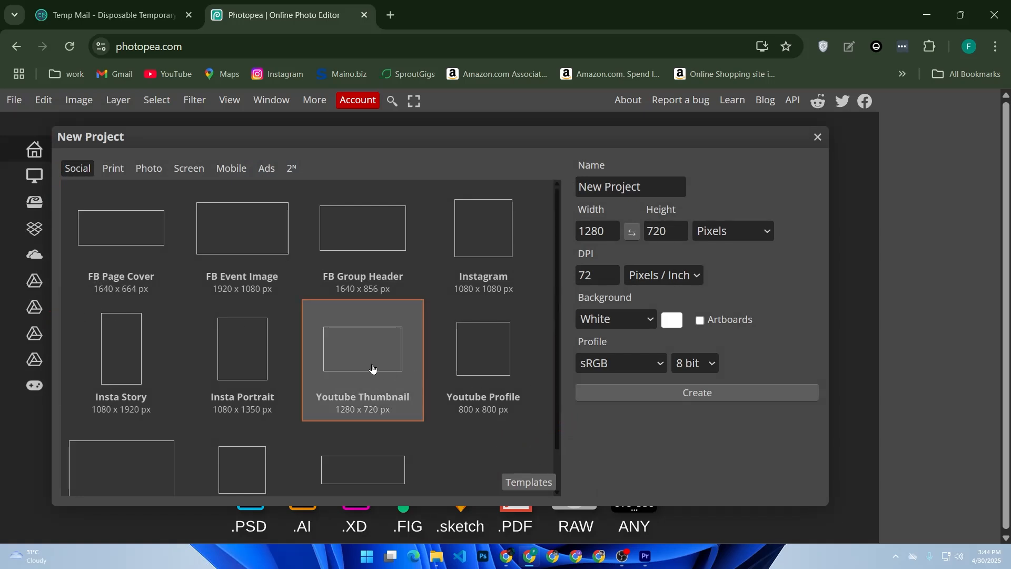
{"action": "double_click", "coordinate": [350, 386]}
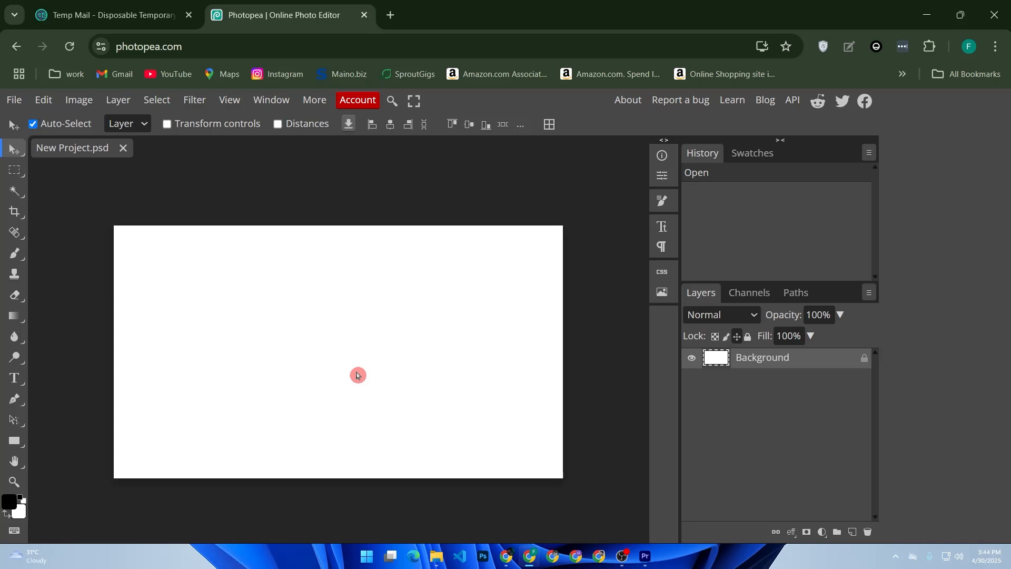
{"action": "right_click", "coordinate": [58, 147]}
{"action": "left_click", "coordinate": [57, 147]}
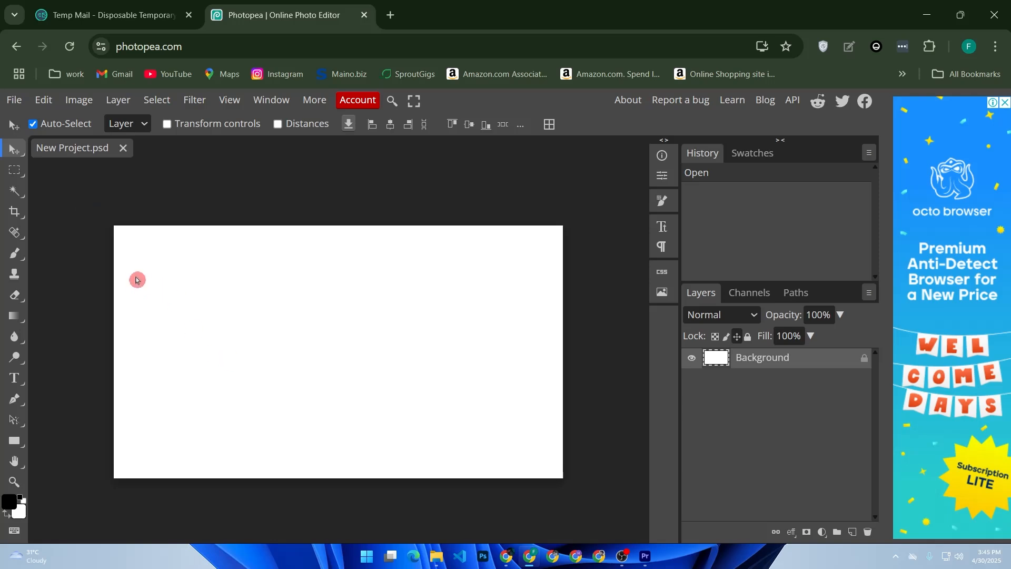
{"action": "left_click", "coordinate": [21, 107]}
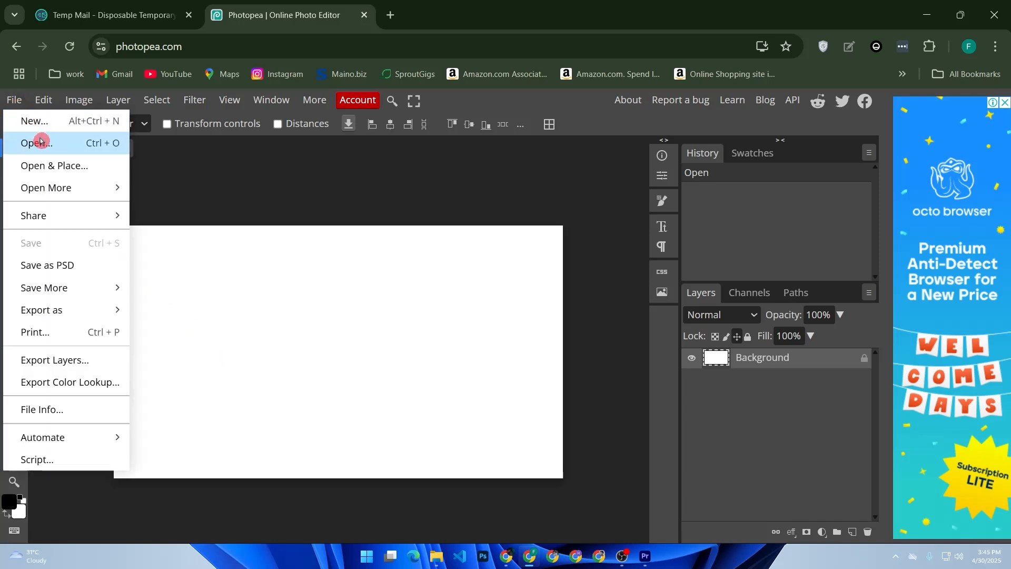
{"action": "left_click", "coordinate": [45, 139]}
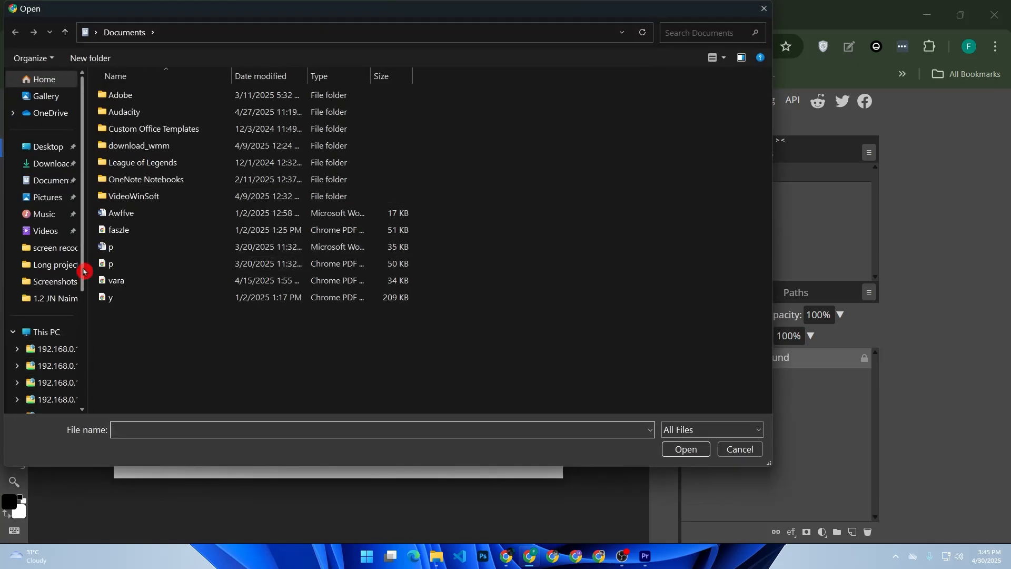
{"action": "left_click_drag", "start_coordinate": [84, 267], "coordinate": [84, 297]}
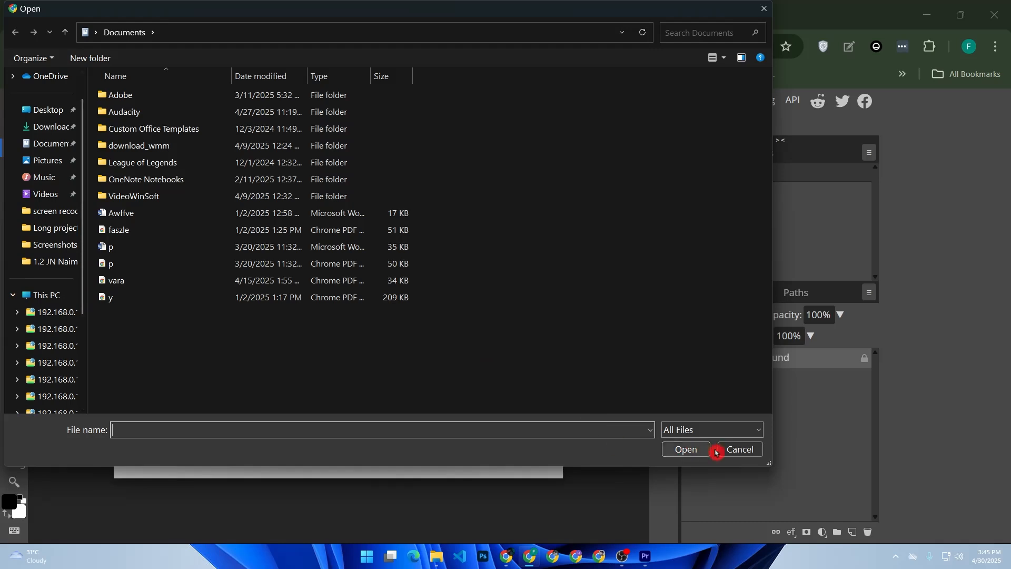
{"action": "left_click", "coordinate": [734, 449]}
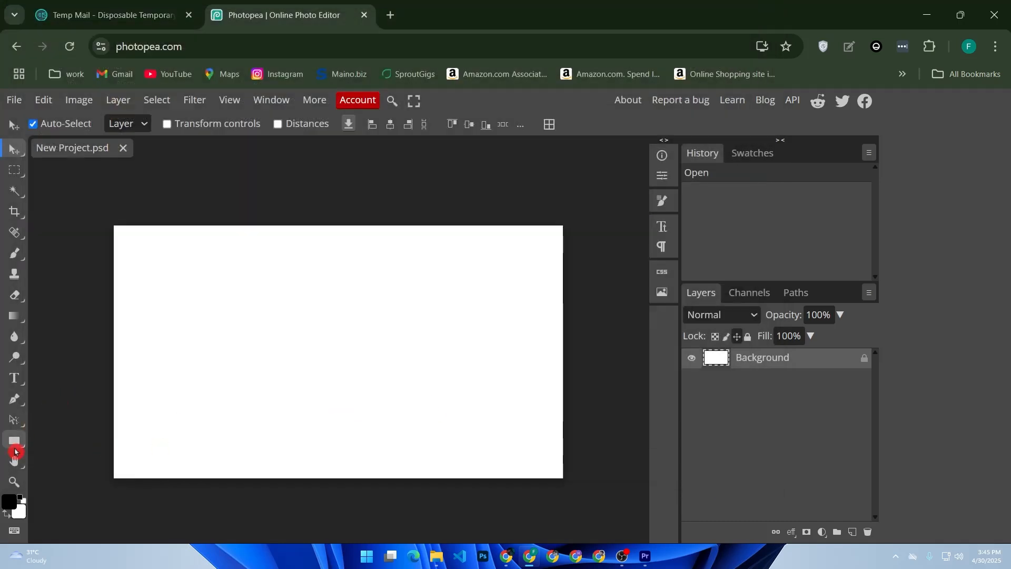
- Draw a rectangle shape covering the whole canvas and fill it with the green colour 15f815
{"action": "left_click", "coordinate": [14, 444]}
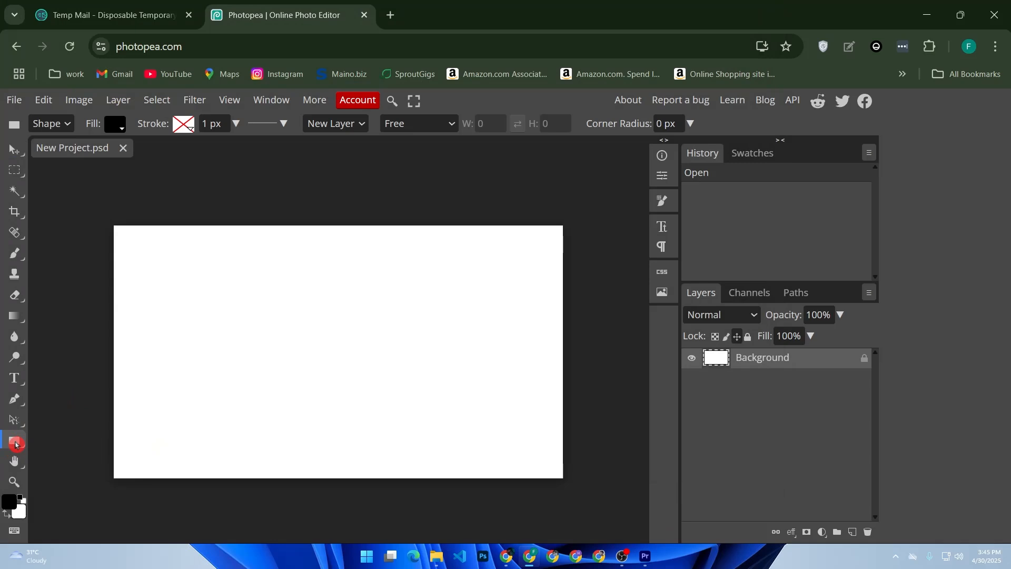
{"action": "left_click_drag", "start_coordinate": [101, 215], "coordinate": [580, 484]}
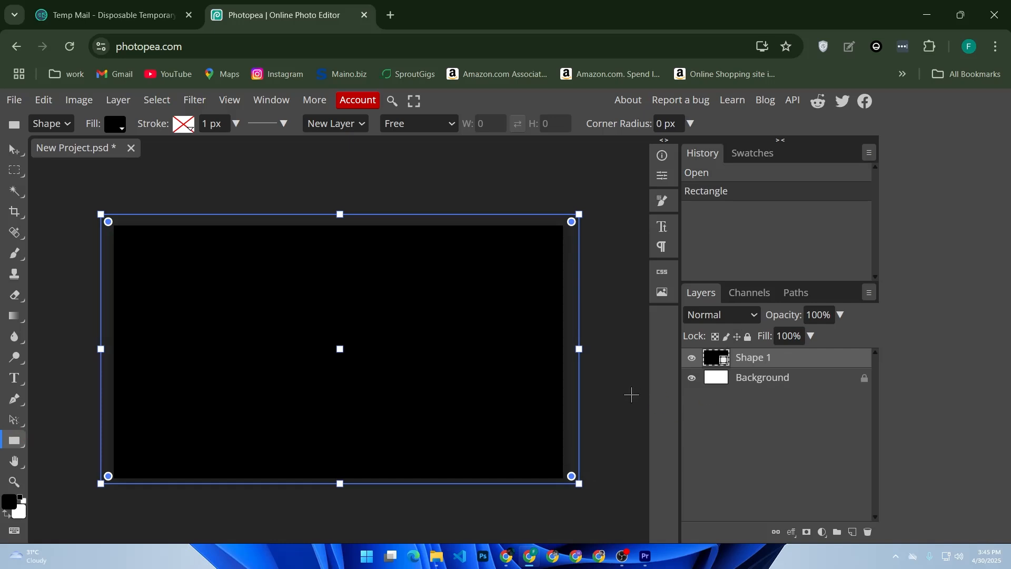
{"action": "left_click", "coordinate": [115, 127]}
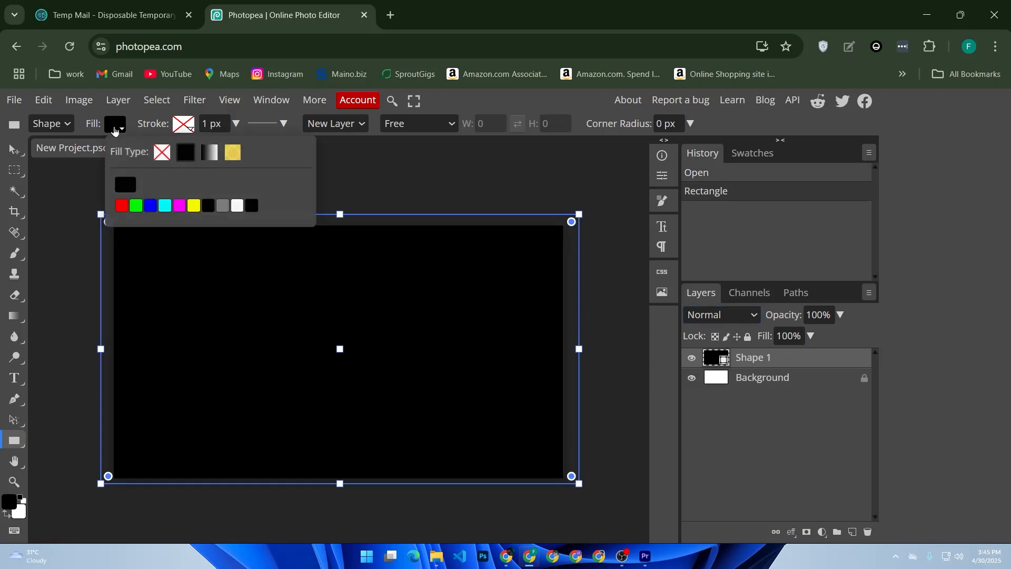
{"action": "left_click", "coordinate": [136, 206]}
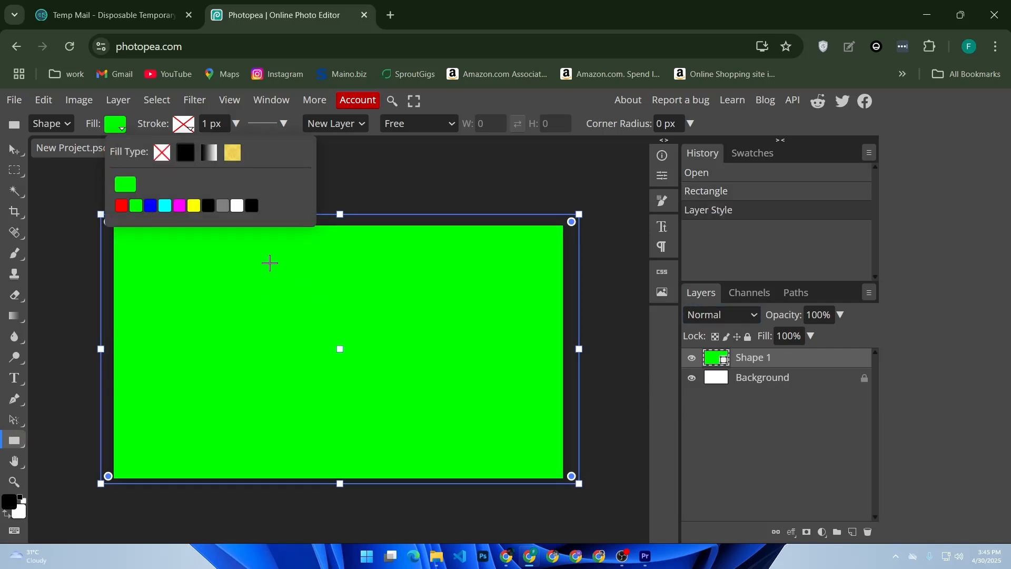
{"action": "left_click", "coordinate": [133, 187]}
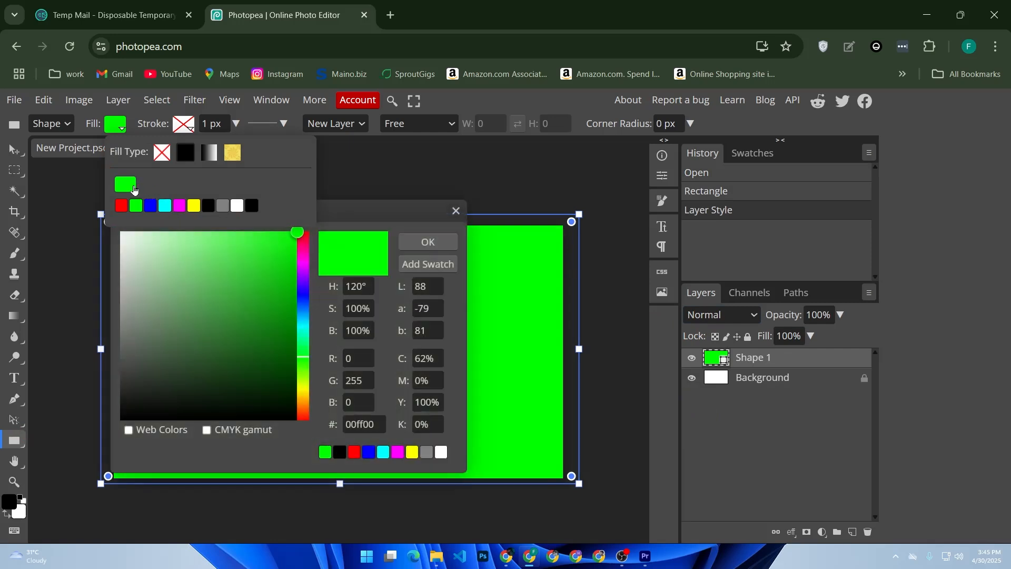
{"action": "left_click", "coordinate": [282, 241]}
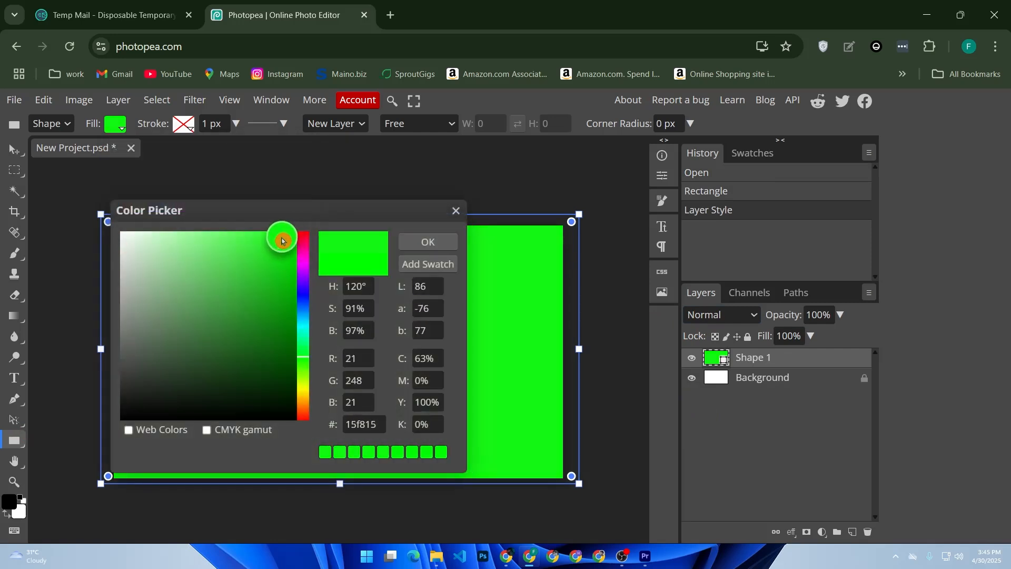
{"action": "left_click", "coordinate": [428, 241]}
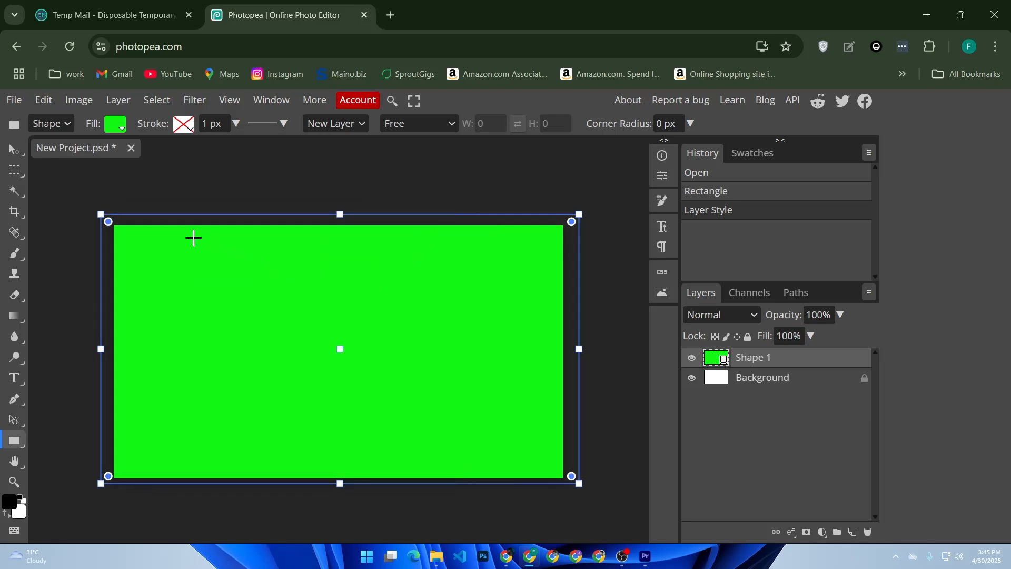
- Open the WhatsApp image of the curly-haired woman from the Downloads folder
{"action": "left_click", "coordinate": [13, 100]}
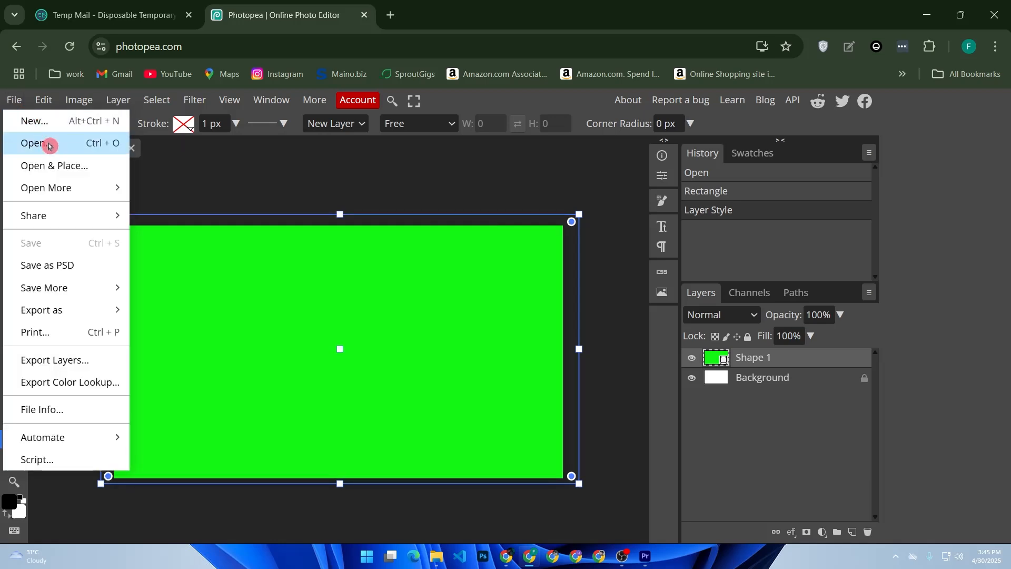
{"action": "left_click", "coordinate": [46, 141]}
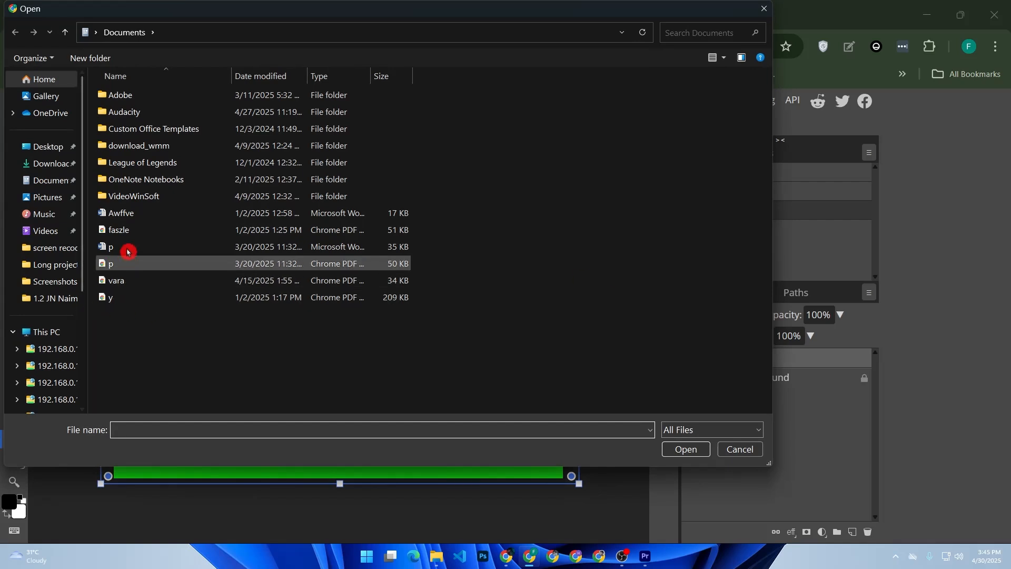
{"action": "left_click", "coordinate": [50, 163]}
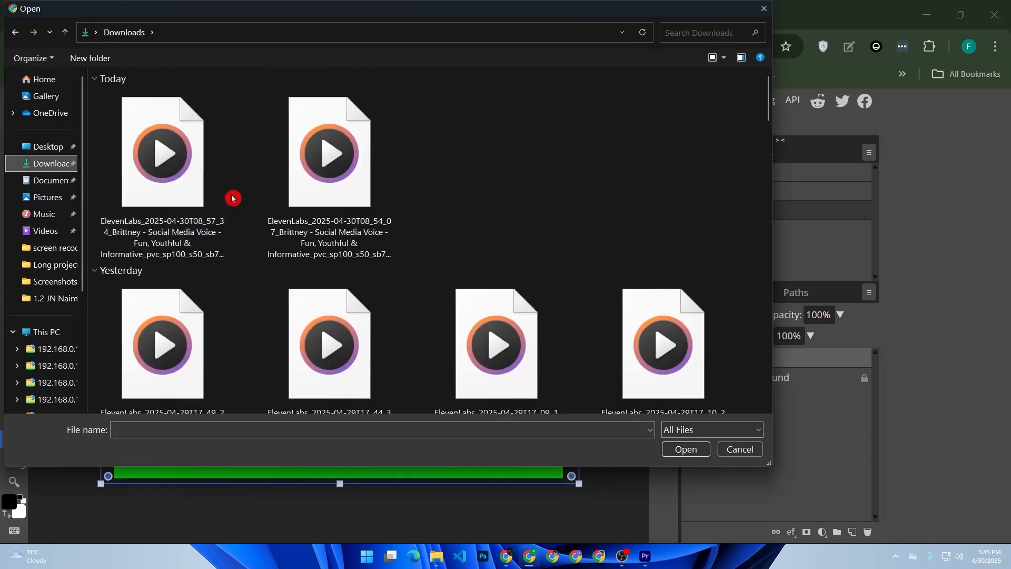
{"action": "scroll", "coordinate": [238, 201], "scroll_direction": "down", "scroll_amount": 2}
{"action": "scroll", "coordinate": [239, 201], "scroll_direction": "down", "scroll_amount": 2}
{"action": "scroll", "coordinate": [243, 204], "scroll_direction": "down", "scroll_amount": 10}
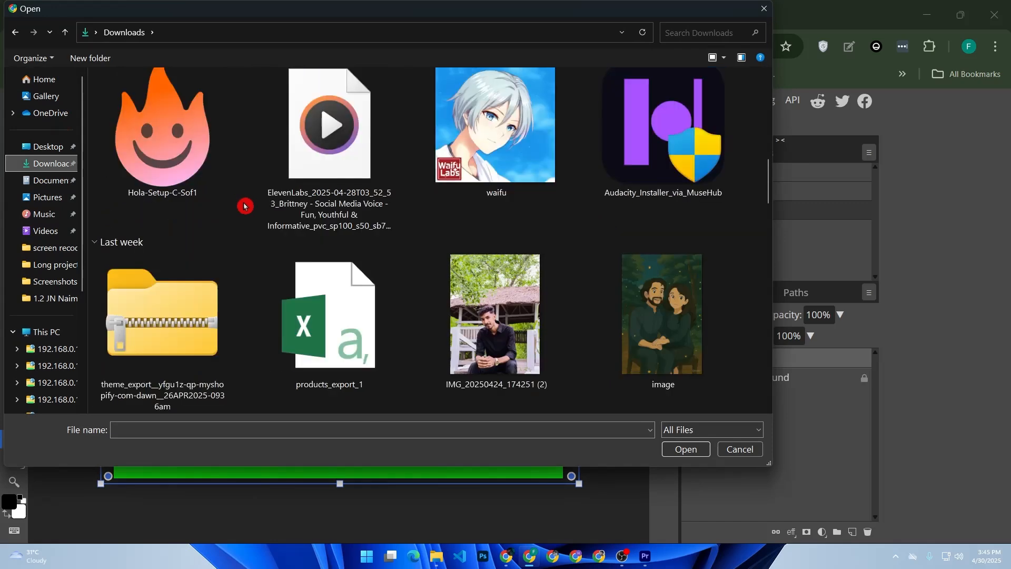
{"action": "scroll", "coordinate": [258, 210], "scroll_direction": "up", "scroll_amount": 8}
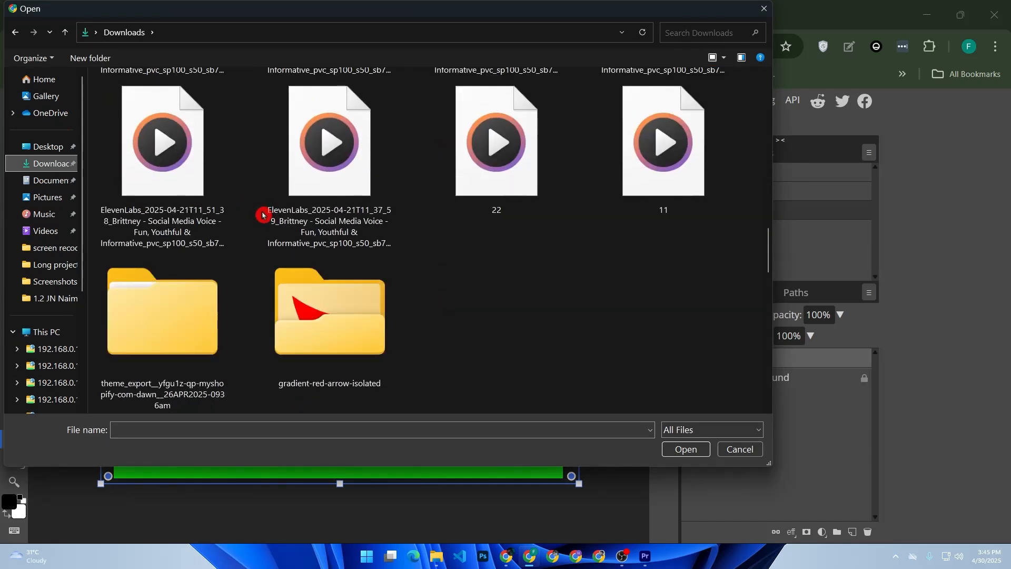
{"action": "double_click", "coordinate": [474, 216]}
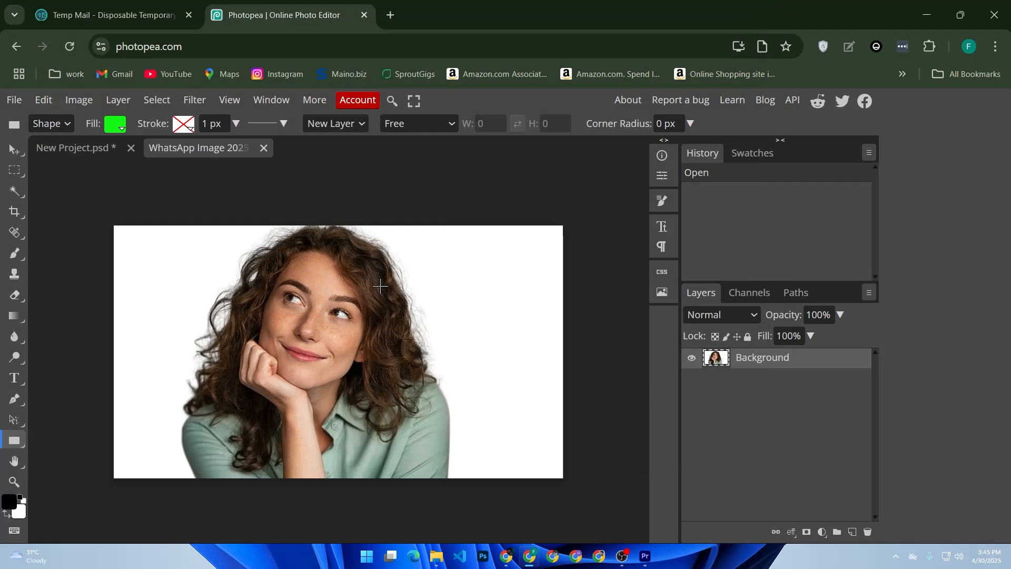
- Select the woman in the photo with the Quick Selection tool
{"action": "left_click", "coordinate": [16, 178]}
{"action": "left_click", "coordinate": [14, 192]}
{"action": "right_click", "coordinate": [14, 195]}
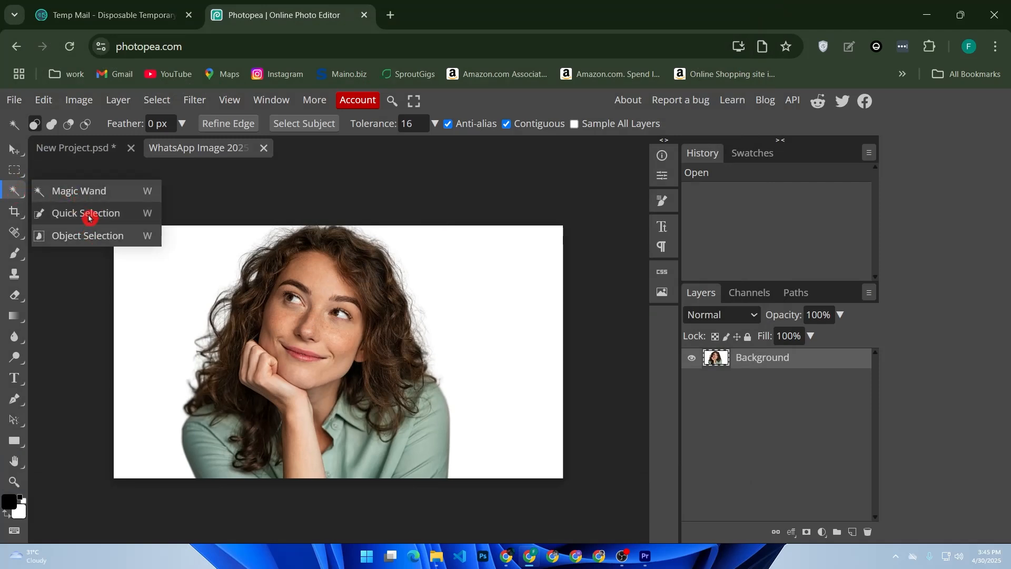
{"action": "left_click", "coordinate": [90, 217]}
{"action": "left_click_drag", "start_coordinate": [255, 254], "coordinate": [335, 344]}
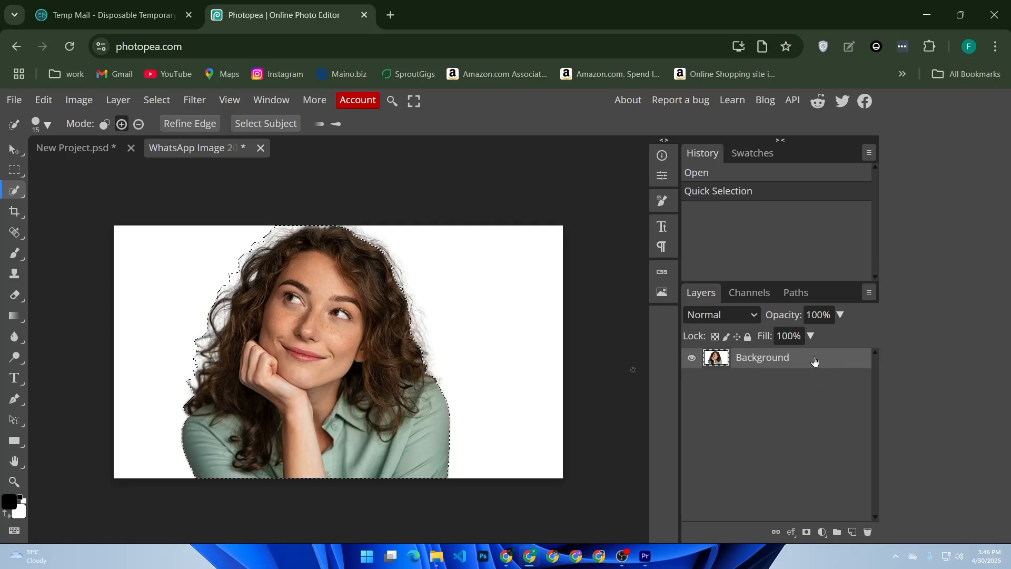
- Duplicate the photo's Background layer and hide the original
{"action": "left_click_drag", "start_coordinate": [837, 362], "coordinate": [853, 535]}
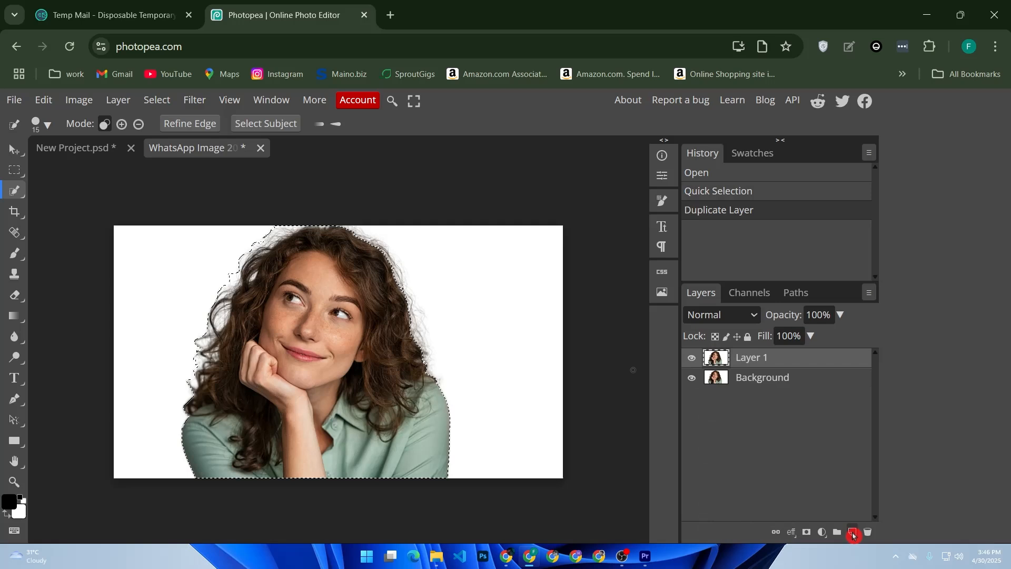
{"action": "left_click", "coordinate": [692, 378]}
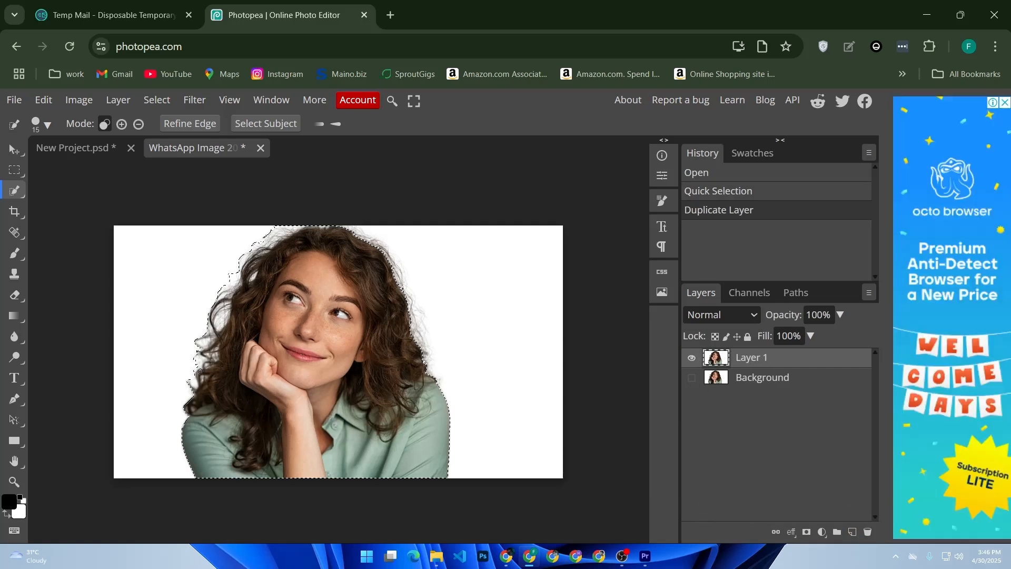
{"action": "key", "text": "ctrl+a"}
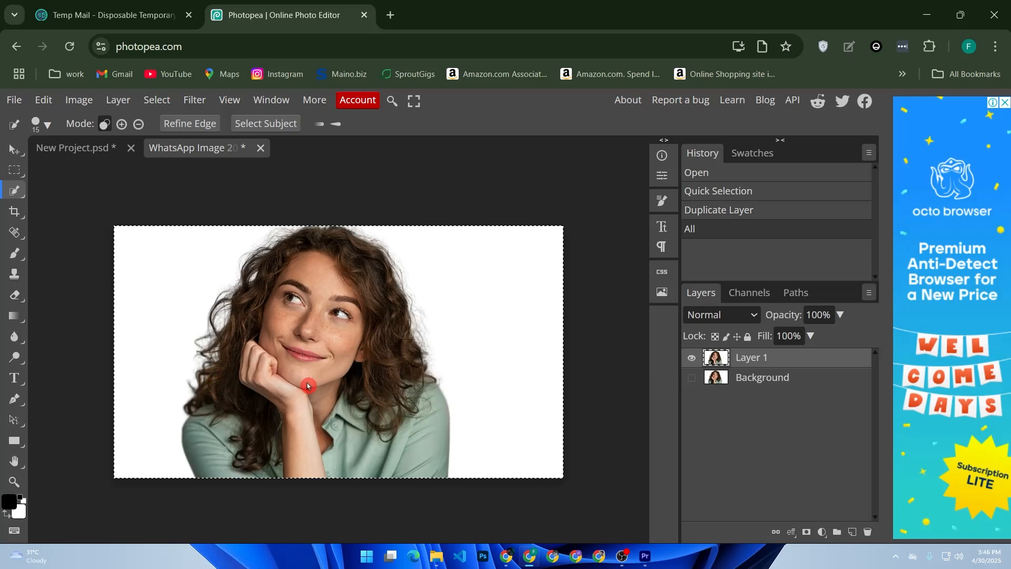
{"action": "key", "text": "ctrl+z"}
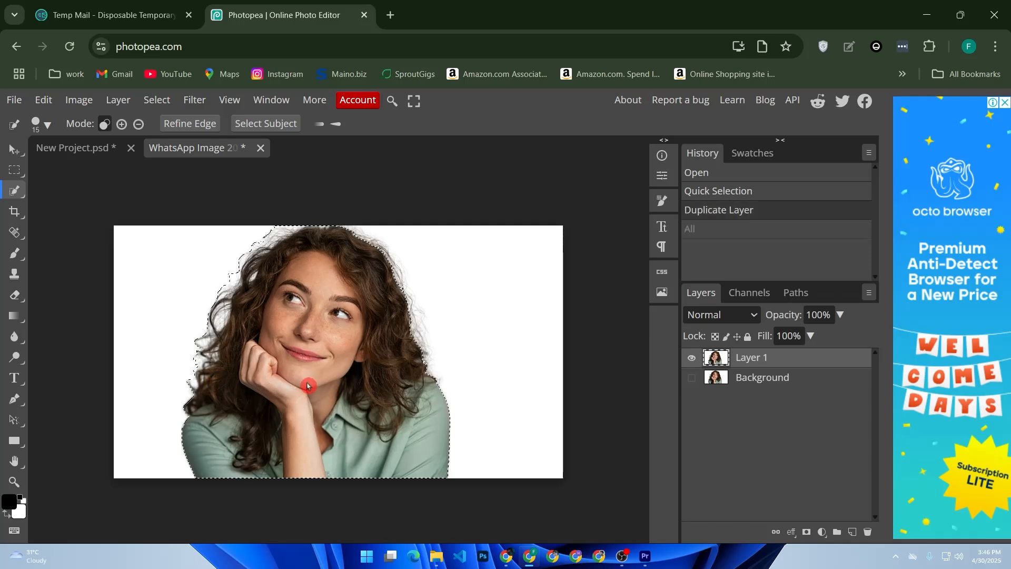
{"action": "key", "text": "ctrl+i"}
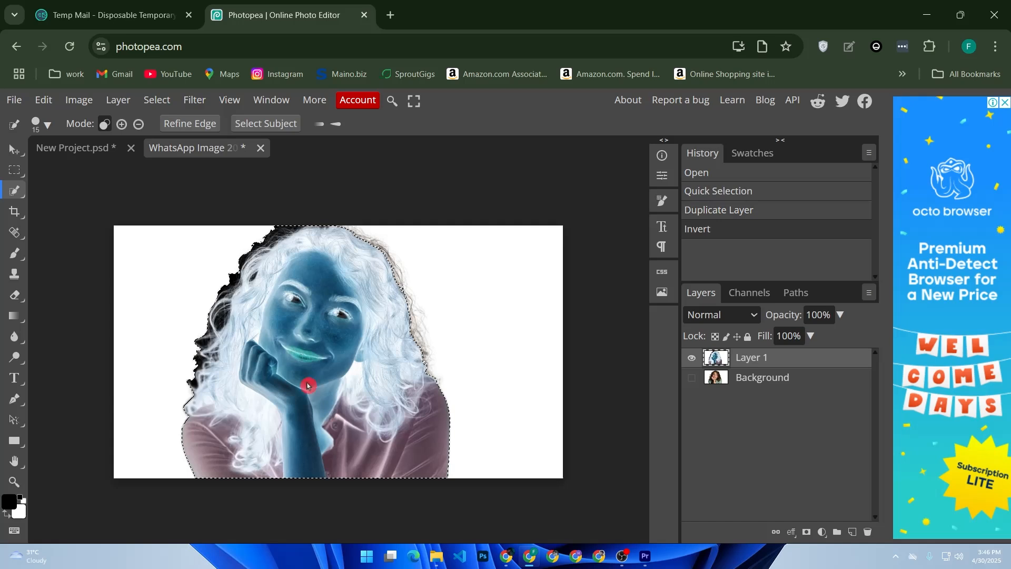
{"action": "key", "text": "ctrl+z"}
- Invert the selection and delete the white background around the woman on the duplicated layer
{"action": "key", "text": "ctrl+shift+i"}
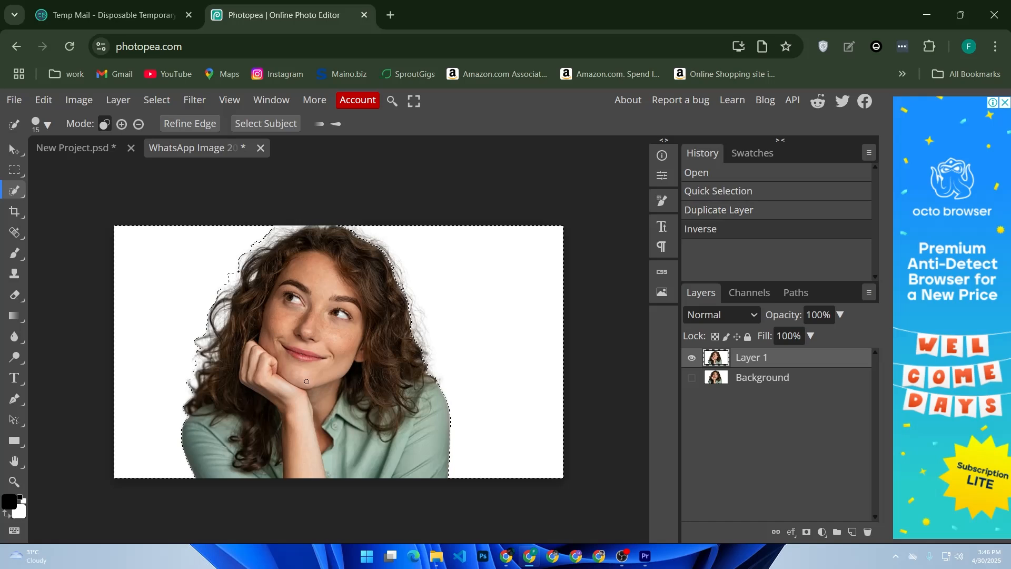
{"action": "key", "text": "Delete"}
{"action": "key", "text": "Delete"}
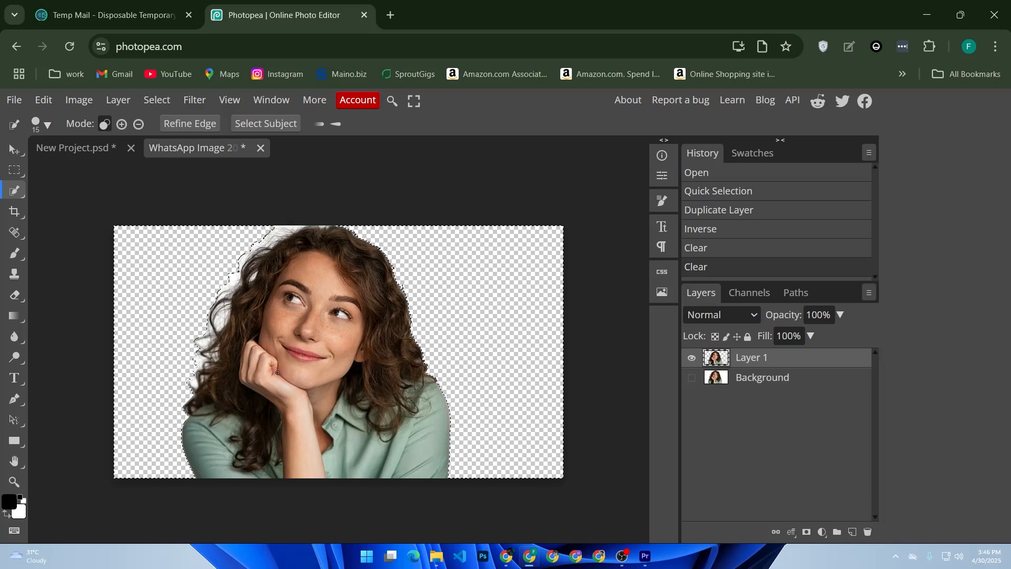
- Try to cut the selected area on the duplicated layer
{"action": "left_click", "coordinate": [279, 374]}
{"action": "key", "text": "ctrl+x"}
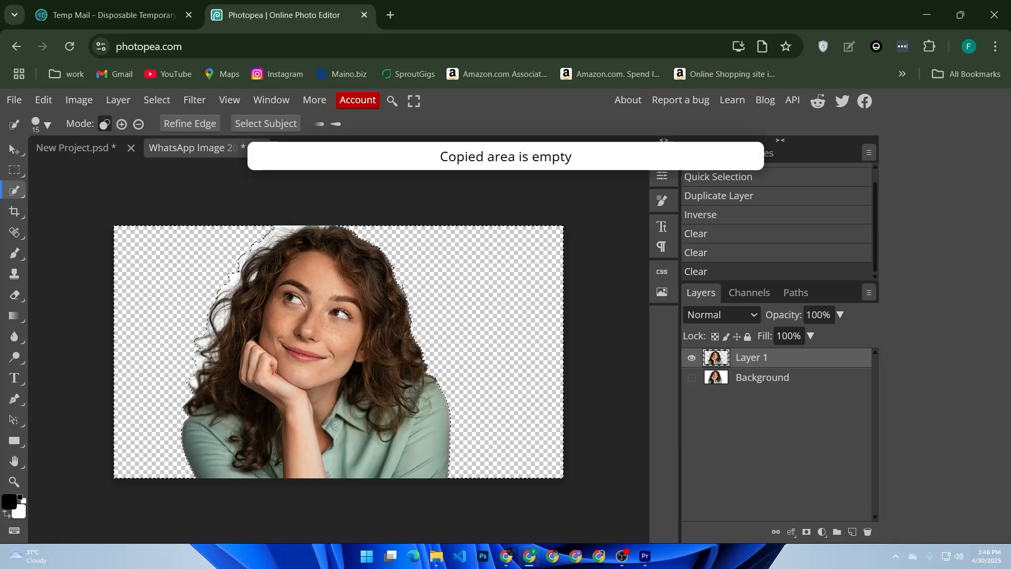
{"action": "left_click", "coordinate": [279, 374]}
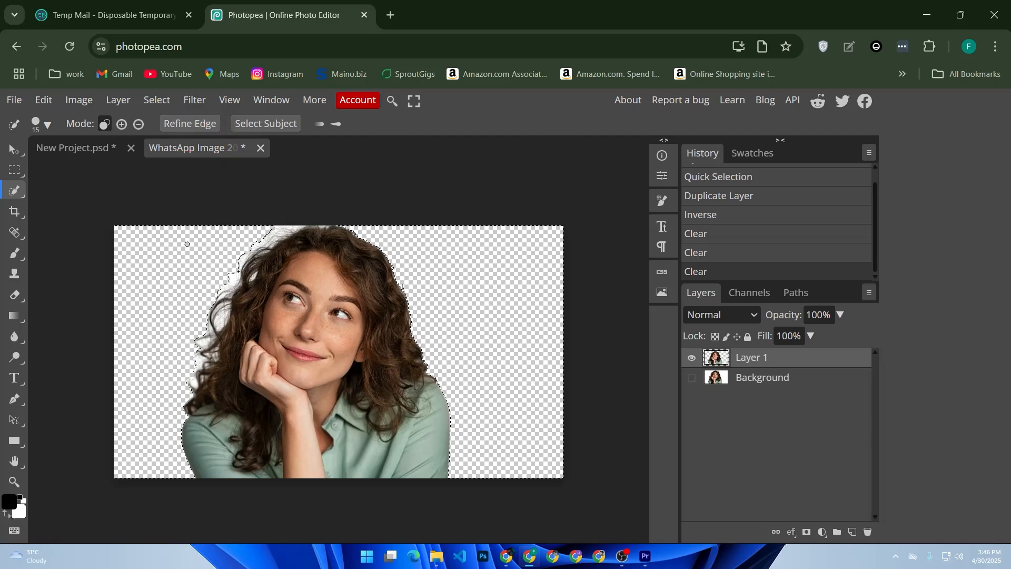
- Try to refine the woman's hair edges with Refine Edge, output to a new layer, and undo the result
{"action": "left_click", "coordinate": [187, 126]}
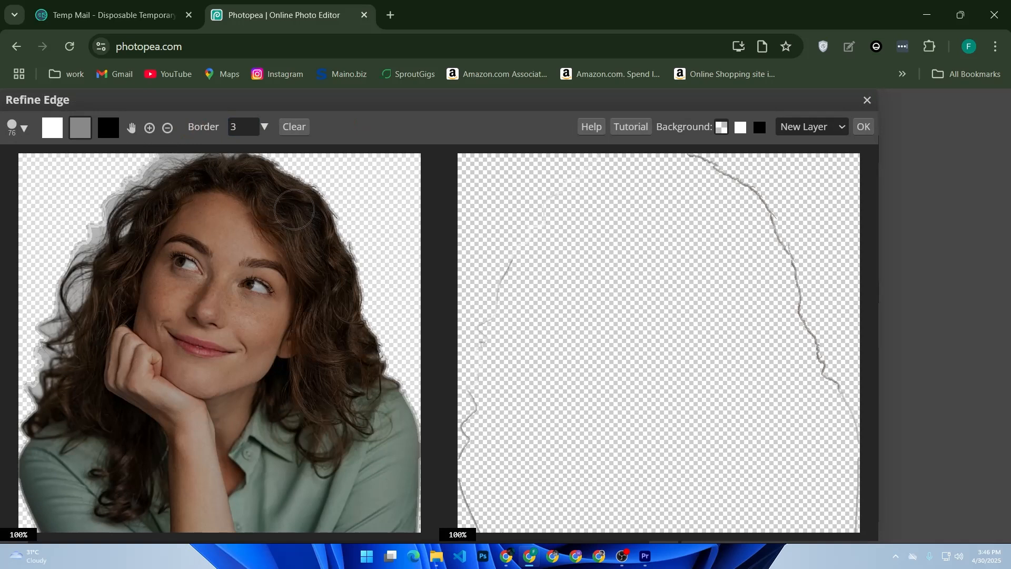
{"action": "mouse_move", "coordinate": [325, 204]}
{"action": "left_mouse_down"}
{"action": "mouse_move", "coordinate": [355, 243]}
{"action": "mouse_move", "coordinate": [379, 351]}
{"action": "mouse_move", "coordinate": [416, 405]}
{"action": "mouse_move", "coordinate": [424, 444]}
{"action": "left_mouse_up"}
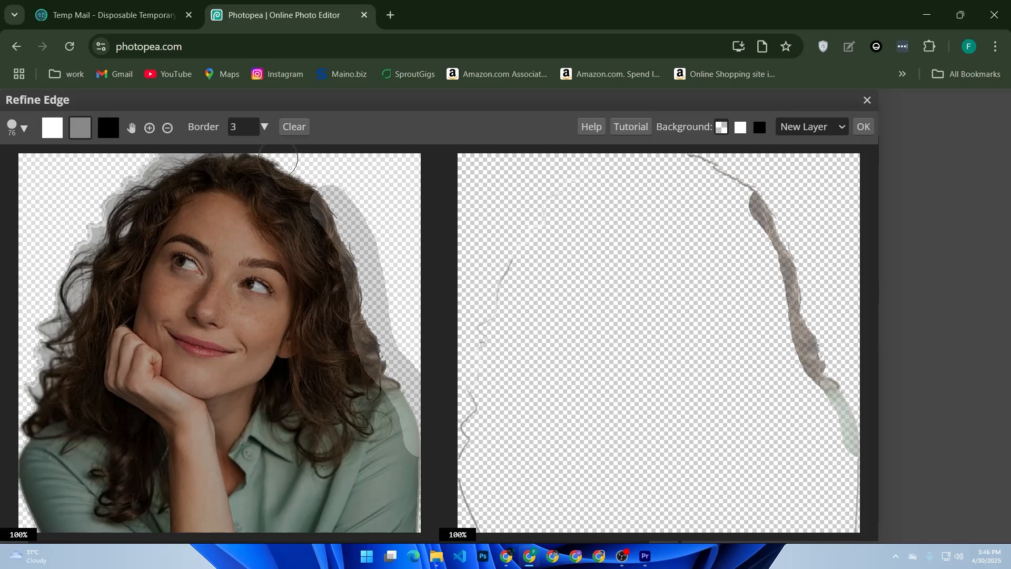
{"action": "mouse_move", "coordinate": [222, 164]}
{"action": "left_mouse_down"}
{"action": "mouse_move", "coordinate": [167, 170]}
{"action": "mouse_move", "coordinate": [122, 204]}
{"action": "mouse_move", "coordinate": [22, 397]}
{"action": "mouse_move", "coordinate": [56, 372]}
{"action": "mouse_move", "coordinate": [97, 250]}
{"action": "mouse_move", "coordinate": [131, 195]}
{"action": "left_mouse_up"}
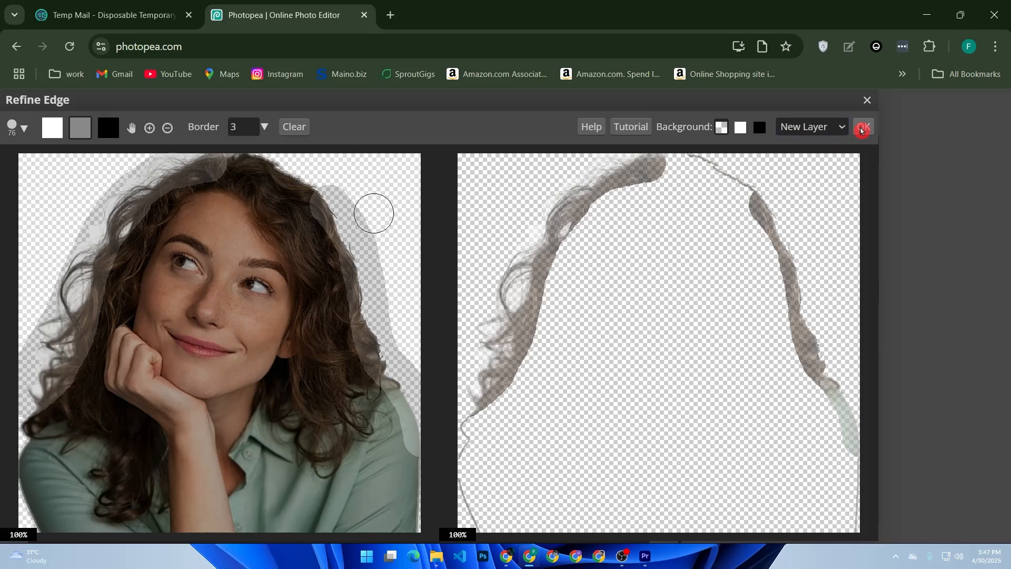
{"action": "left_click", "coordinate": [863, 127]}
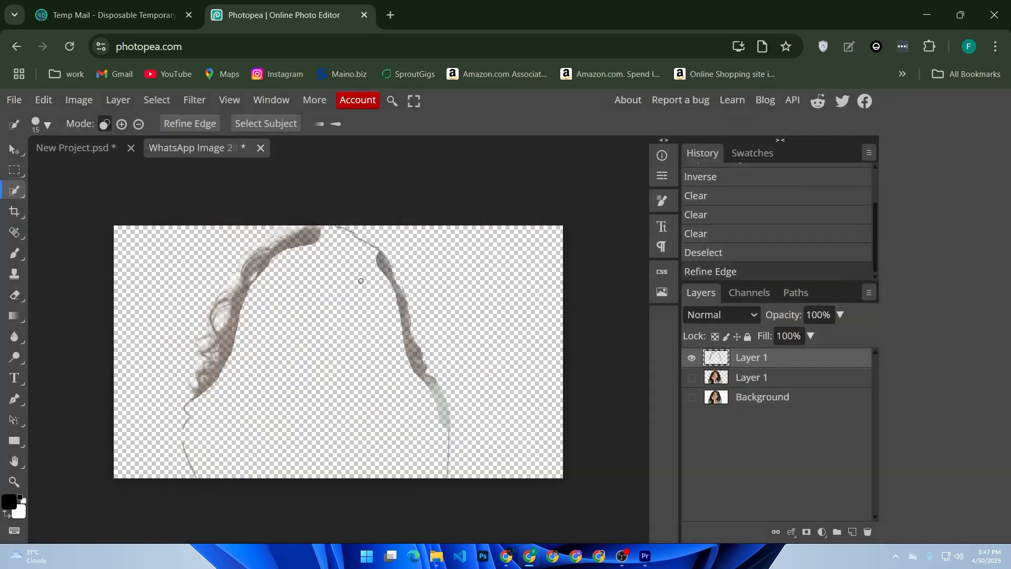
{"action": "key", "text": "ctrl+z"}
{"action": "left_click", "coordinate": [691, 359]}
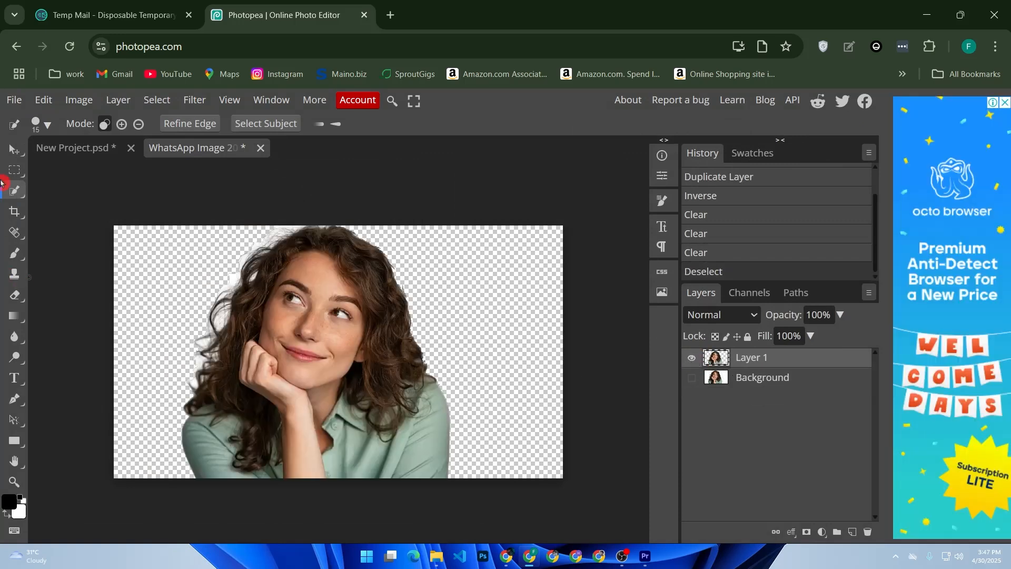
- Copy the cut-out woman into New Project.psd, turn on transform controls and place her against the canvas's right edge
{"action": "left_click", "coordinate": [14, 149]}
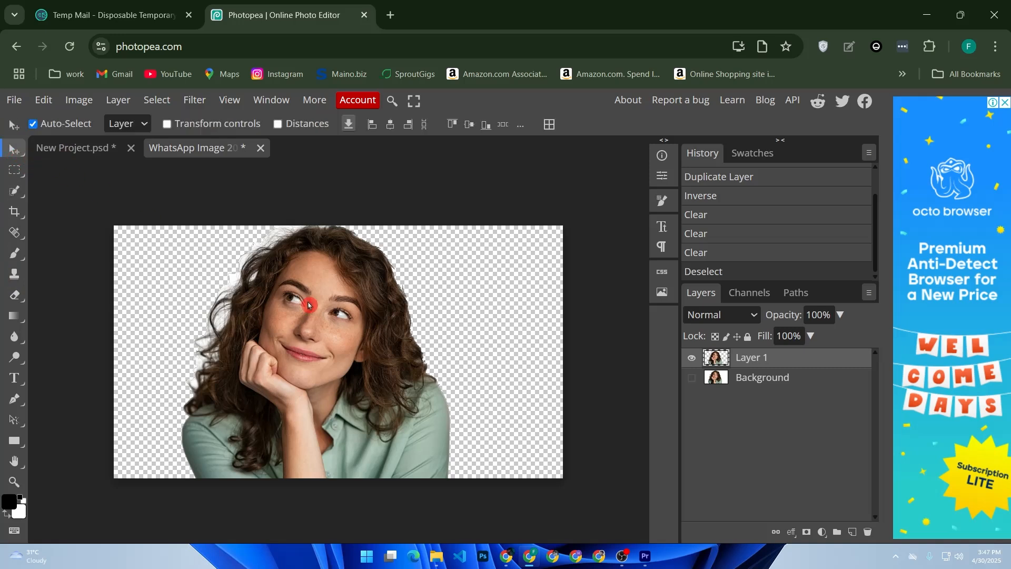
{"action": "left_click_drag", "start_coordinate": [337, 376], "coordinate": [440, 299]}
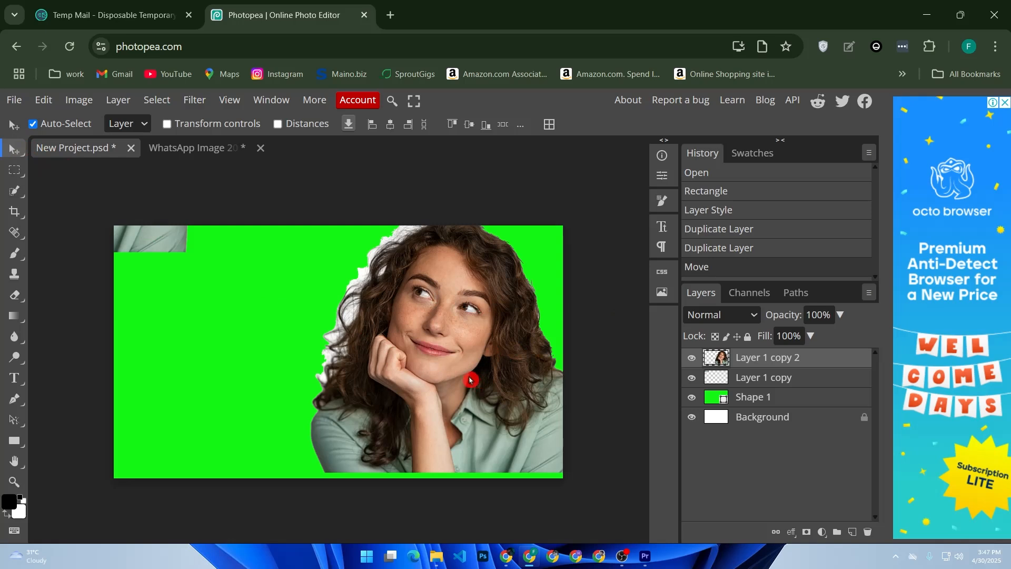
{"action": "key", "text": "ctrl+z"}
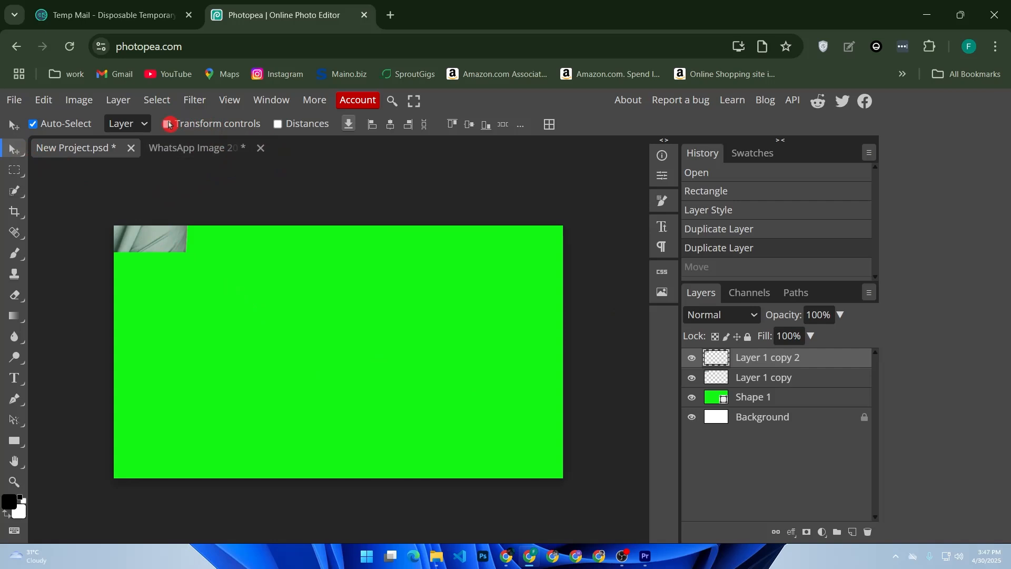
{"action": "left_click", "coordinate": [166, 123]}
{"action": "left_click_drag", "start_coordinate": [159, 243], "coordinate": [534, 469]}
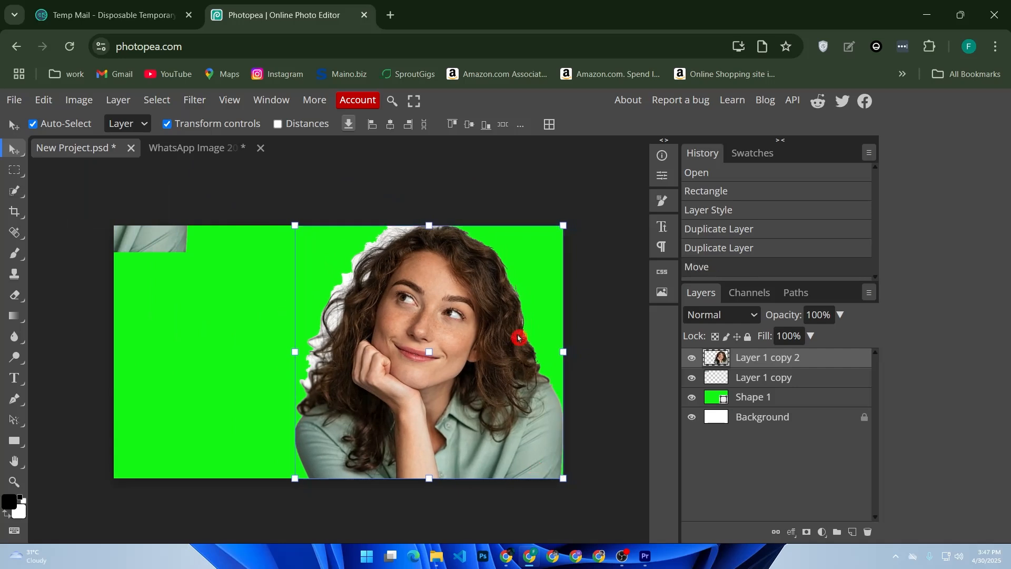
- Delete the leftover Layer 1 copy and shift the woman slightly right and down, partly beyond the canvas edge
{"action": "left_click", "coordinate": [728, 377]}
{"action": "key", "text": "Delete"}
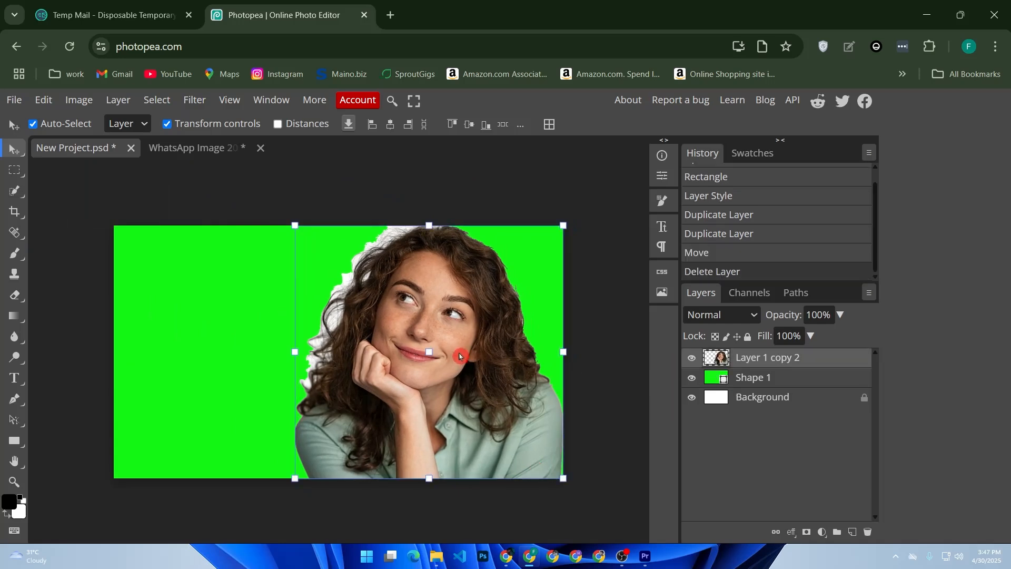
{"action": "left_click_drag", "start_coordinate": [564, 476], "coordinate": [582, 488]}
{"action": "key", "text": "Escape"}
{"action": "left_click_drag", "start_coordinate": [510, 445], "coordinate": [554, 457]}
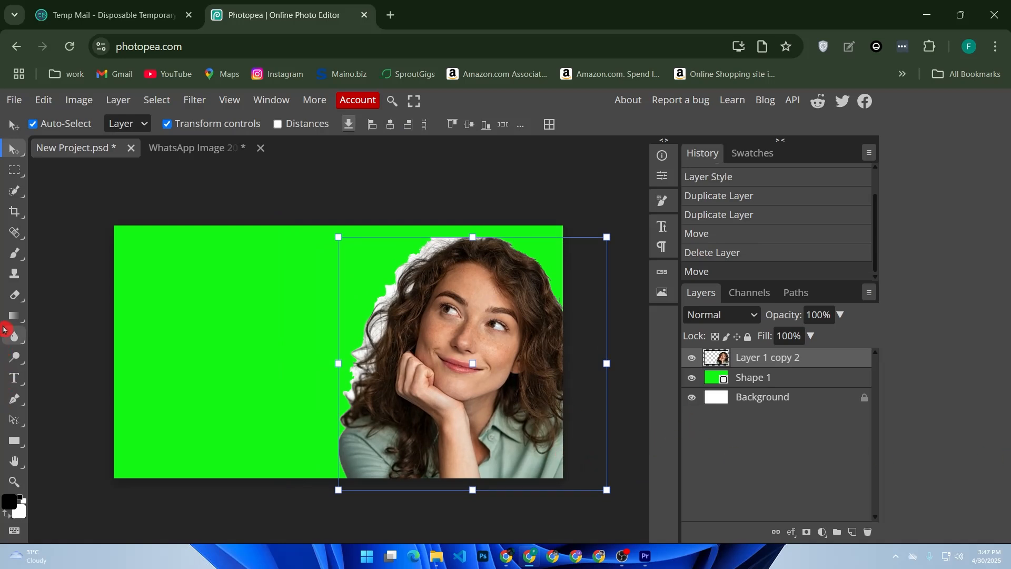
- Draw a large ellipse over the woman, extending past the canvas's right and bottom edges, and fill it white
{"action": "right_click", "coordinate": [14, 441]}
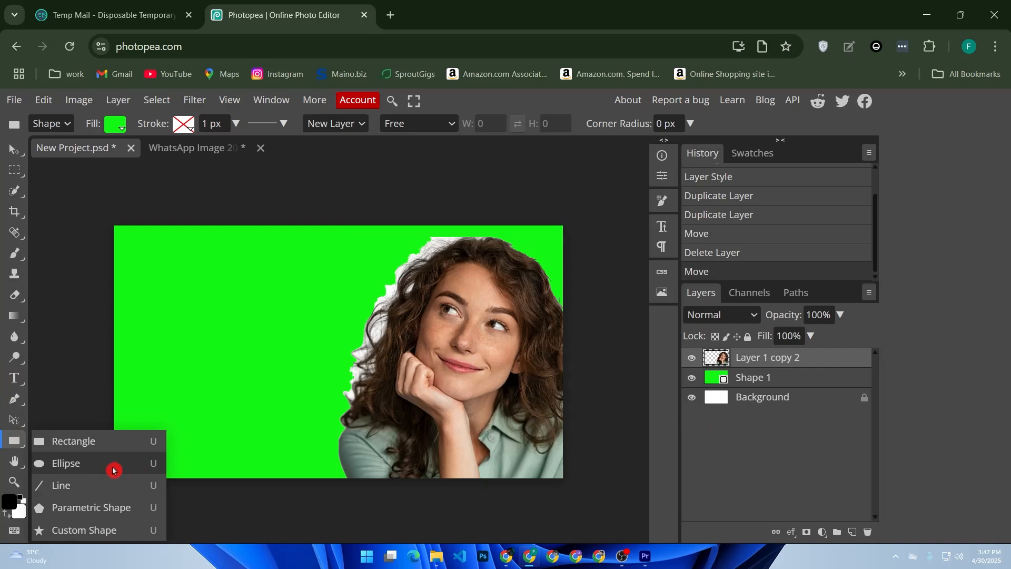
{"action": "left_click", "coordinate": [114, 465]}
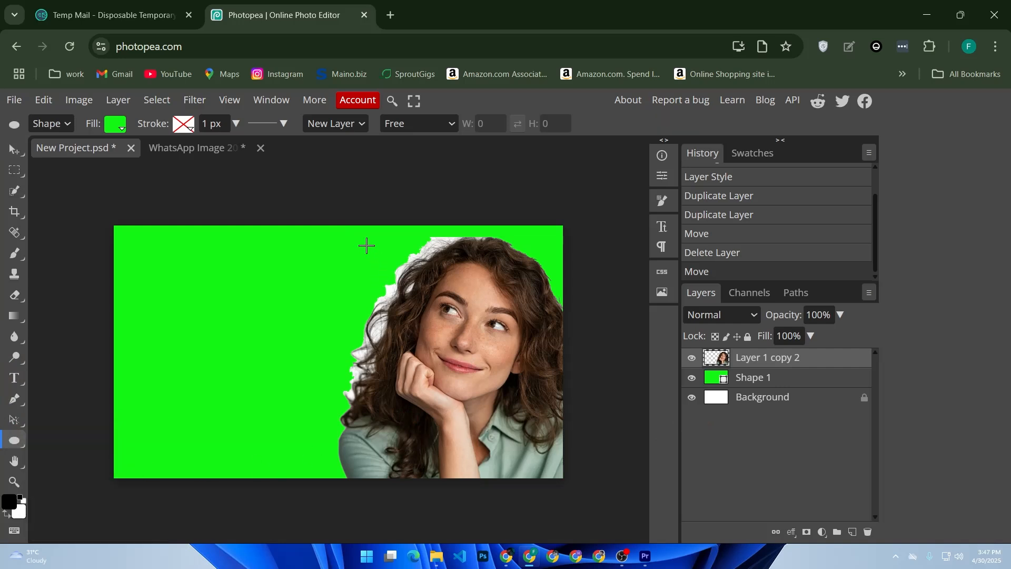
{"action": "left_click_drag", "start_coordinate": [361, 233], "coordinate": [664, 527]}
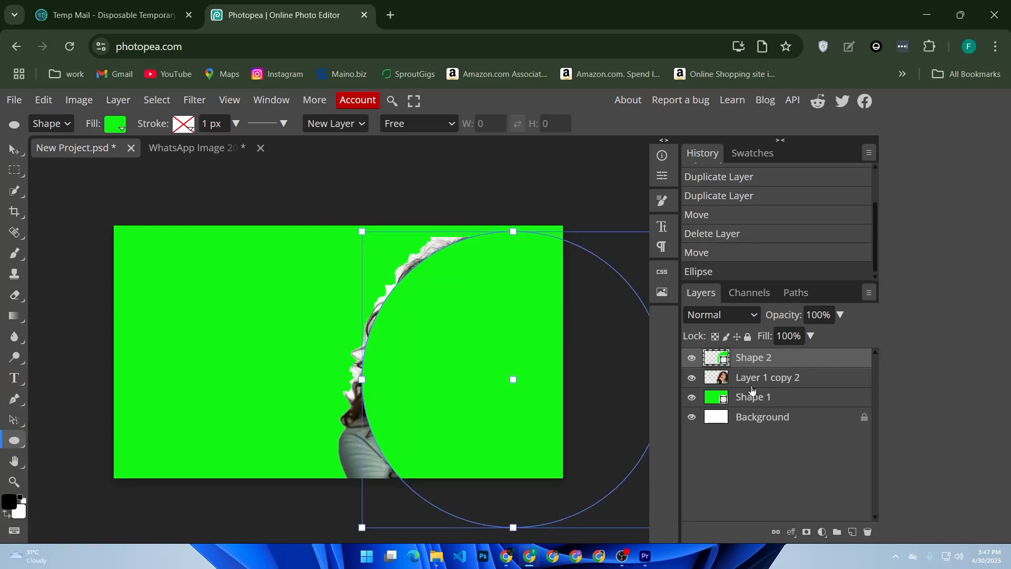
{"action": "left_click", "coordinate": [115, 127]}
{"action": "left_click", "coordinate": [237, 207]}
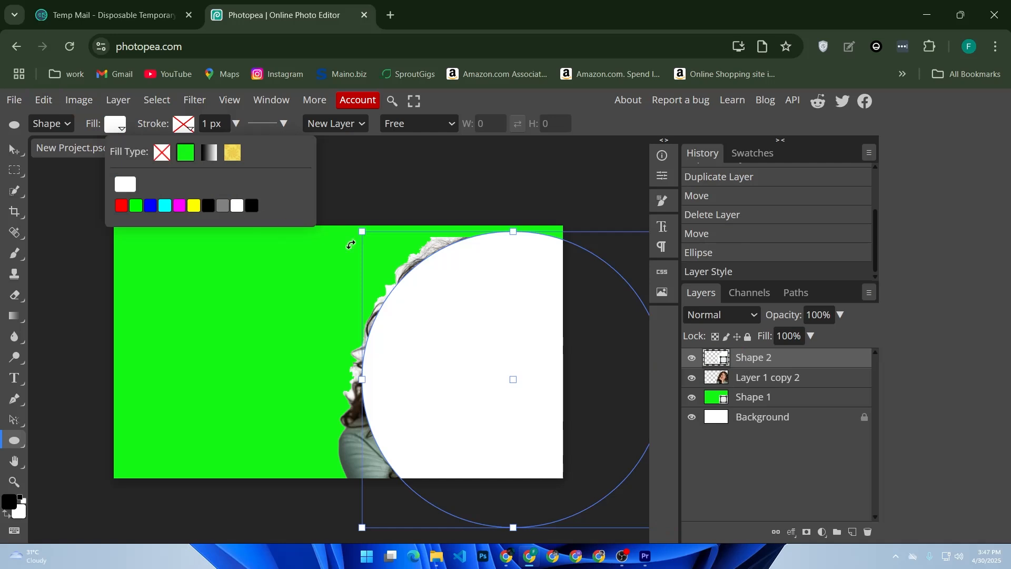
- Enlarge the white circle to about 113%, centre it near X 1040 px, Y 402 px, and move its layer beneath the woman
{"action": "left_click", "coordinate": [13, 155]}
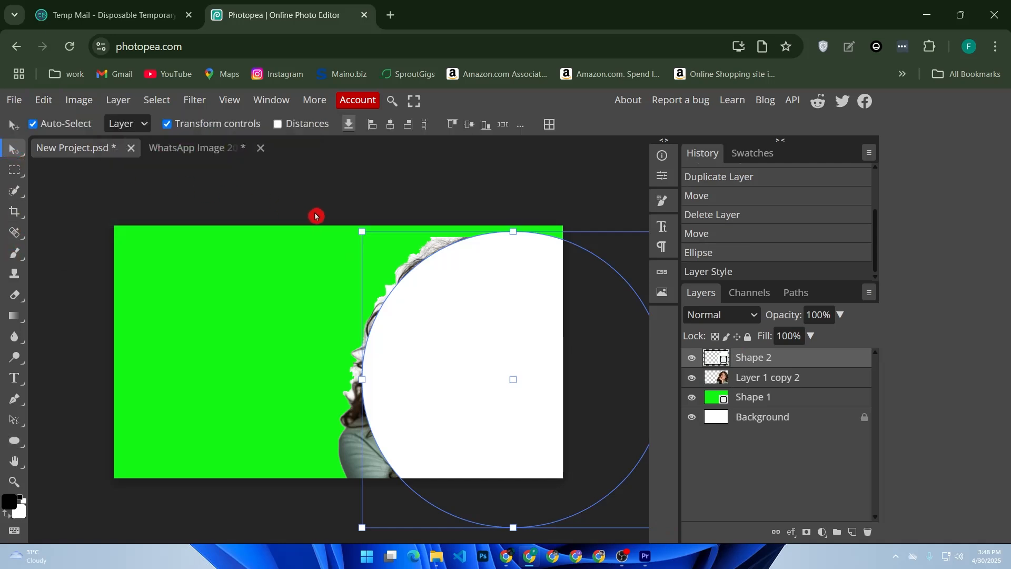
{"action": "left_click_drag", "start_coordinate": [363, 230], "coordinate": [336, 215]}
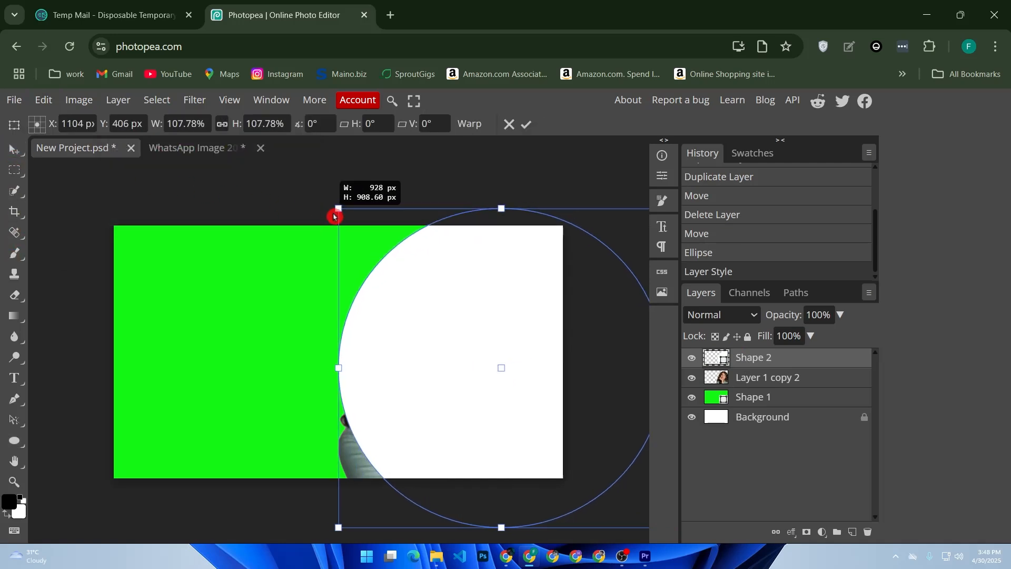
{"action": "left_click_drag", "start_coordinate": [427, 302], "coordinate": [396, 319]}
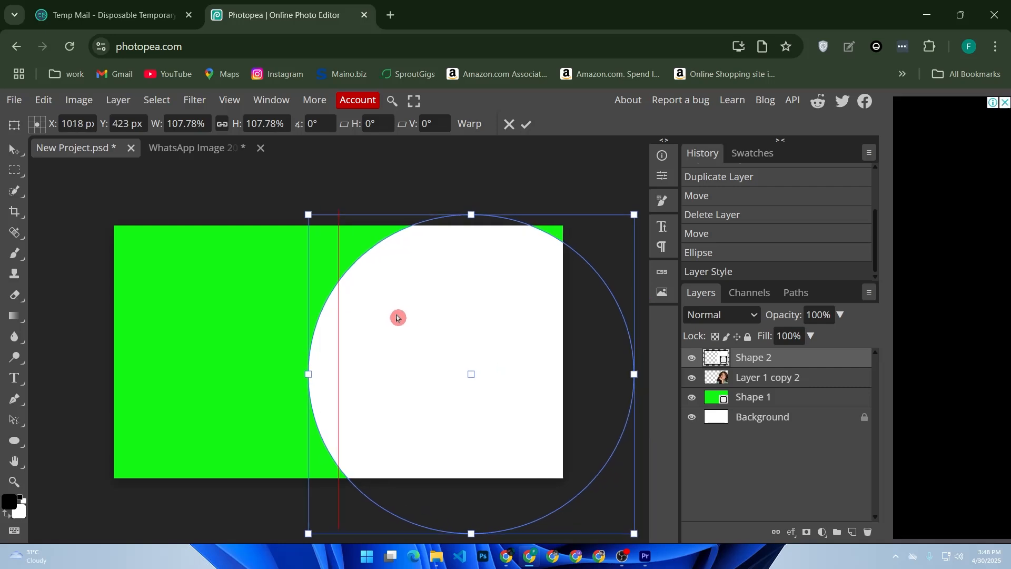
{"action": "left_click_drag", "start_coordinate": [631, 217], "coordinate": [651, 202]}
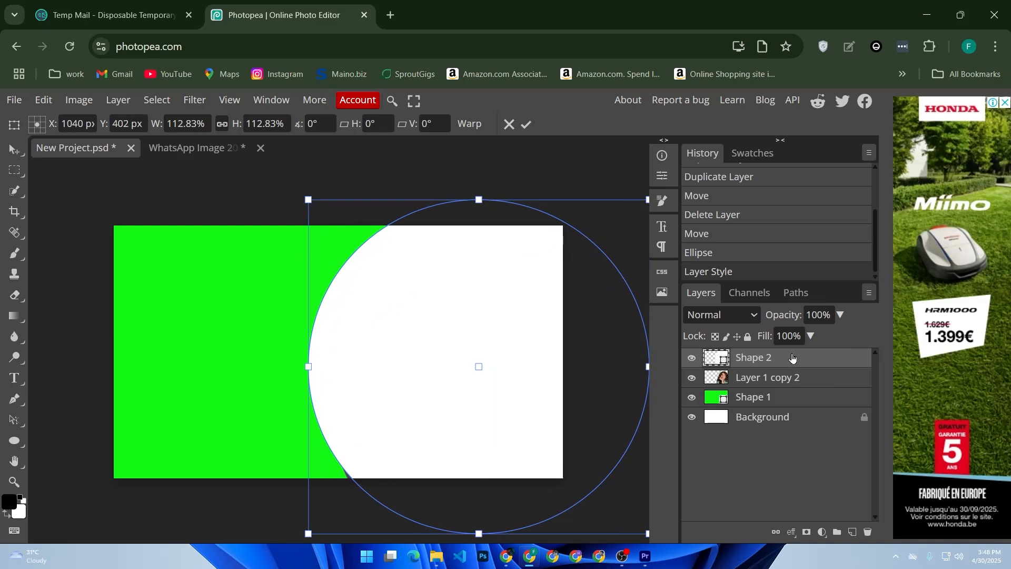
{"action": "key", "text": "Return"}
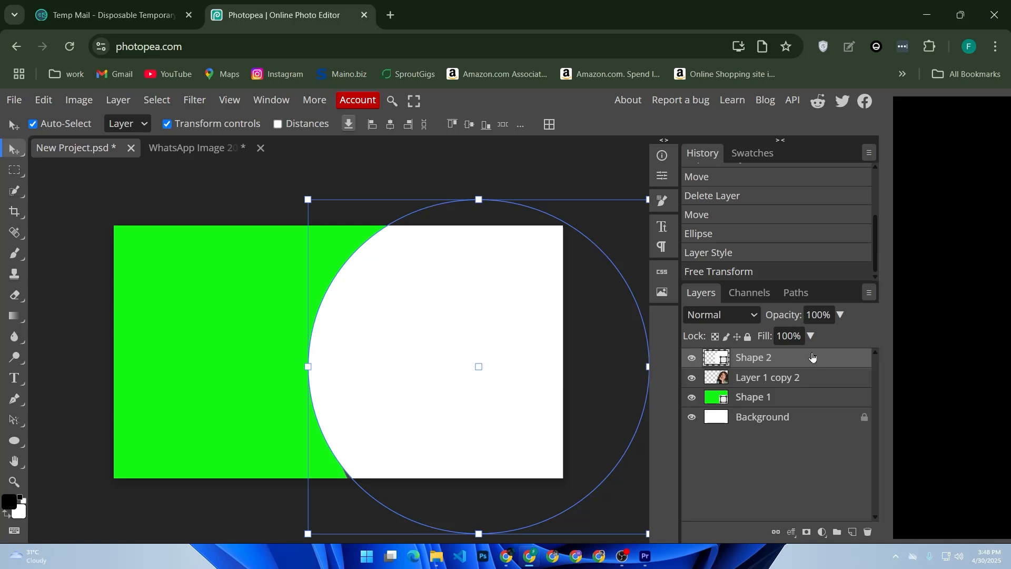
{"action": "left_click_drag", "start_coordinate": [812, 357], "coordinate": [815, 391]}
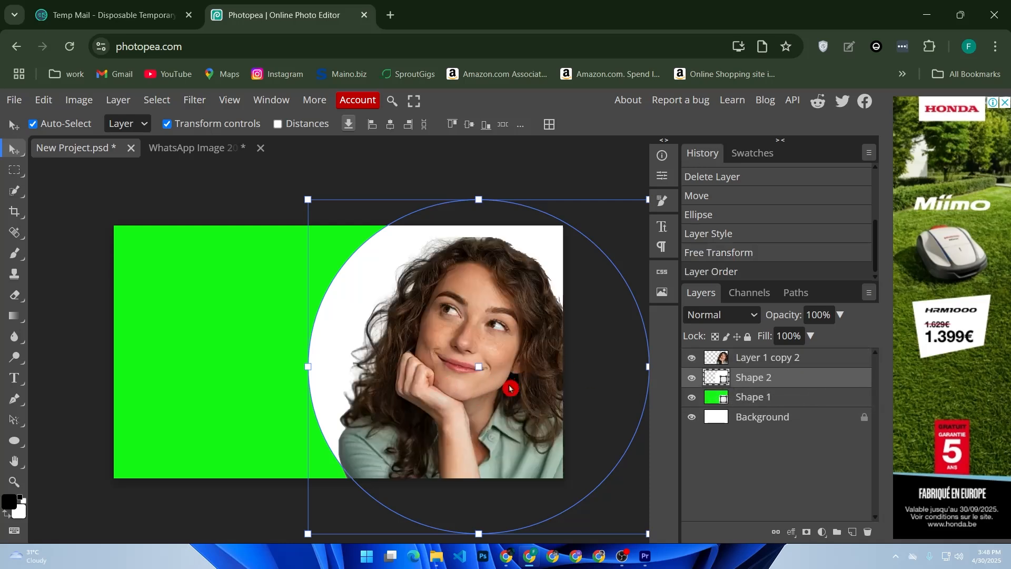
{"action": "left_click", "coordinate": [221, 213]}
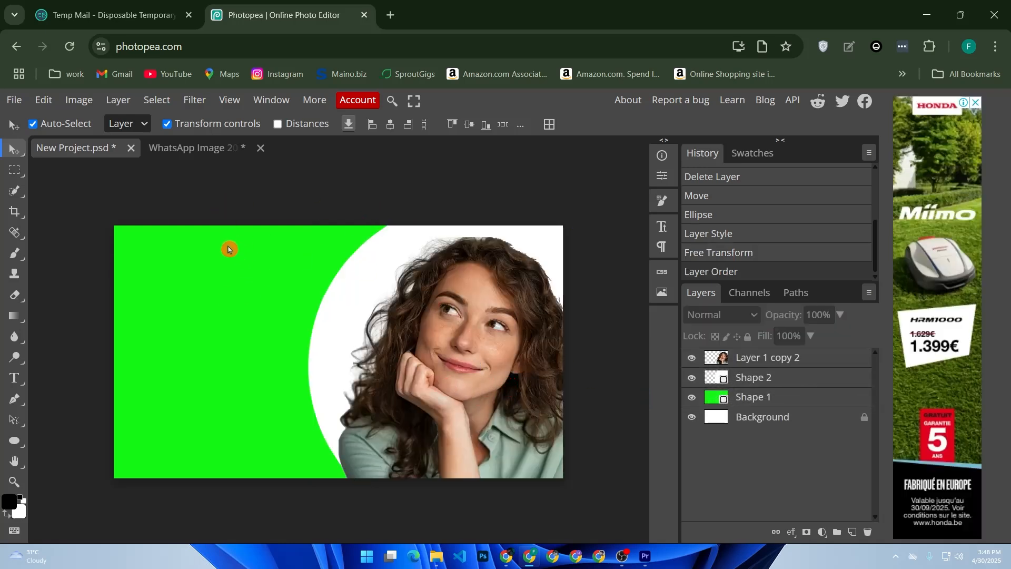
- Write "How to create a thumbnail for youtube" on the green area, copy the wording and clear it from the canvas
{"action": "left_click", "coordinate": [13, 377]}
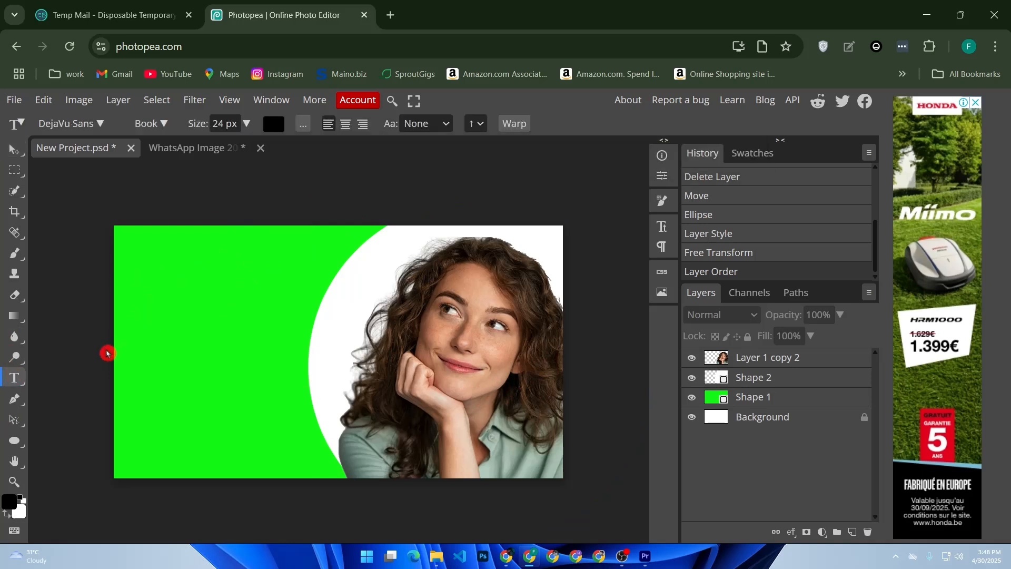
{"action": "left_click", "coordinate": [160, 329]}
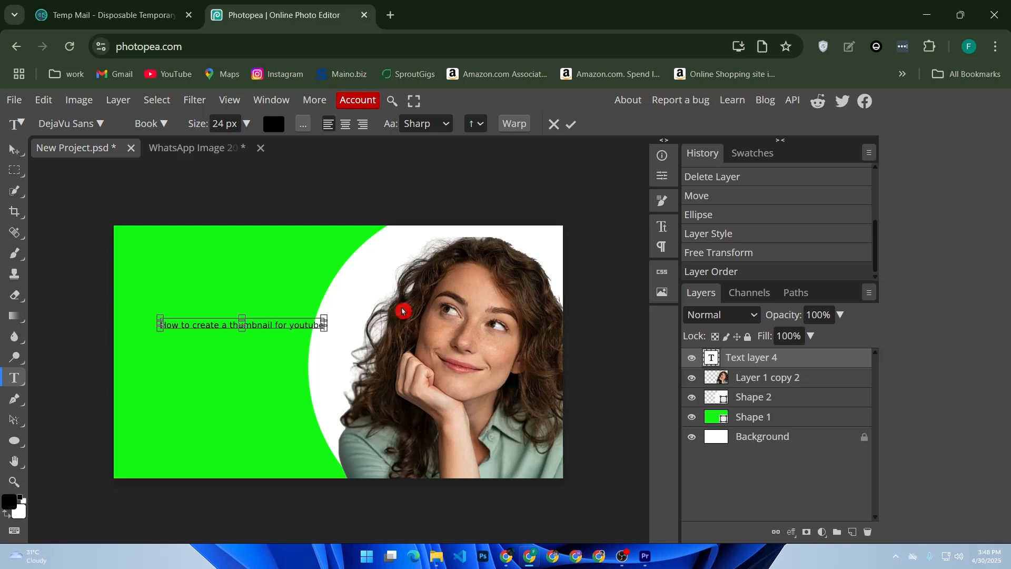
{"action": "key", "text": "ctrl+a"}
{"action": "key", "text": "ctrl+c"}
{"action": "key", "text": "BackSpace"}
- Draw a rectangle on the lower green area beside the circle and set its fill to none
{"action": "left_click", "coordinate": [14, 445]}
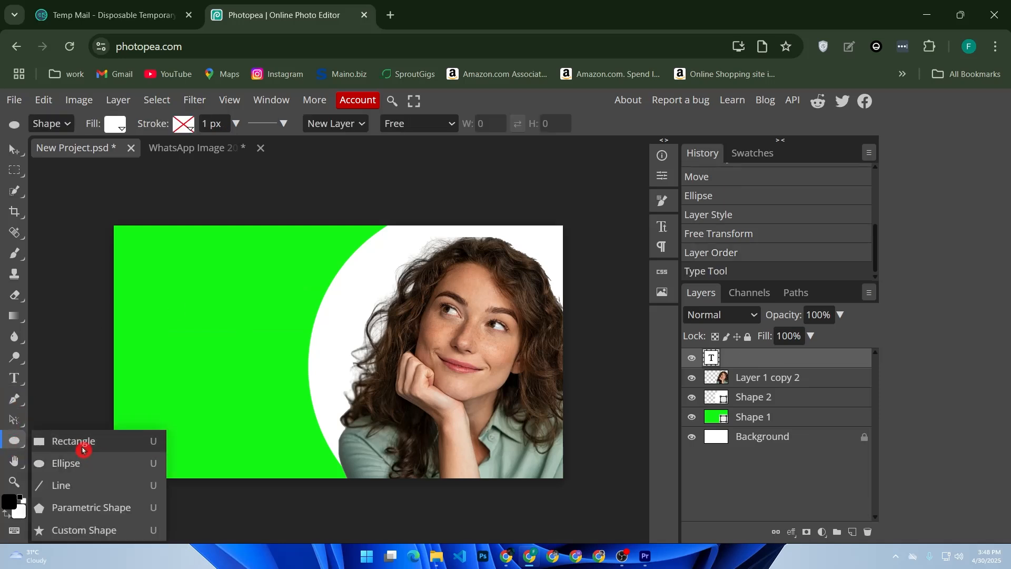
{"action": "left_click", "coordinate": [82, 450]}
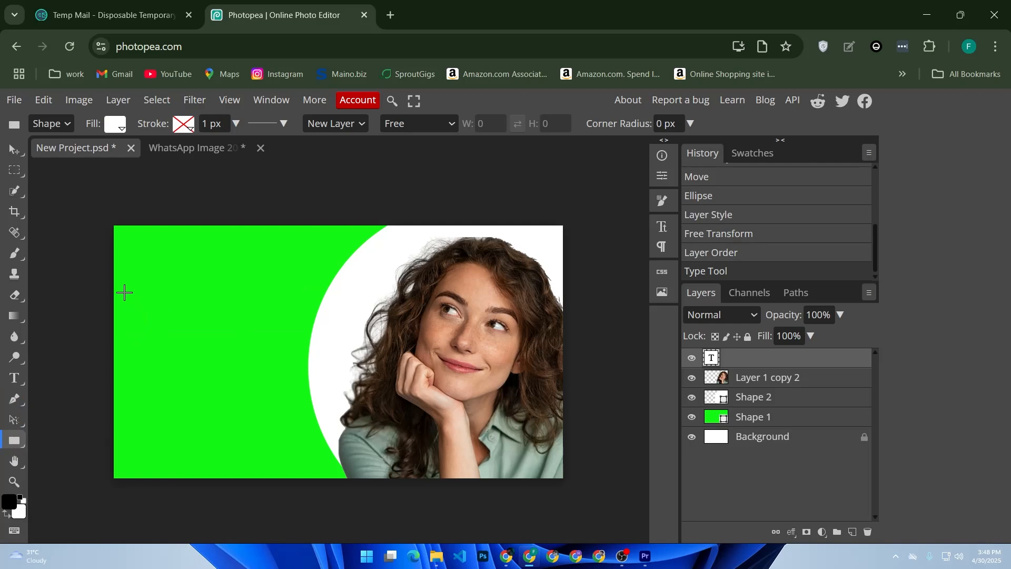
{"action": "left_click_drag", "start_coordinate": [124, 293], "coordinate": [305, 478]}
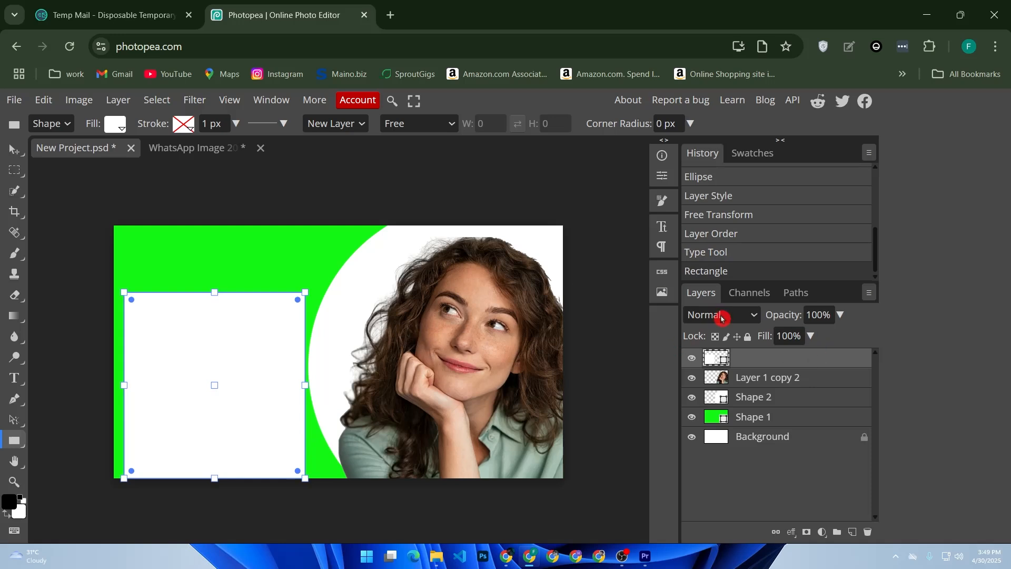
{"action": "left_click", "coordinate": [109, 128]}
{"action": "left_click", "coordinate": [161, 154]}
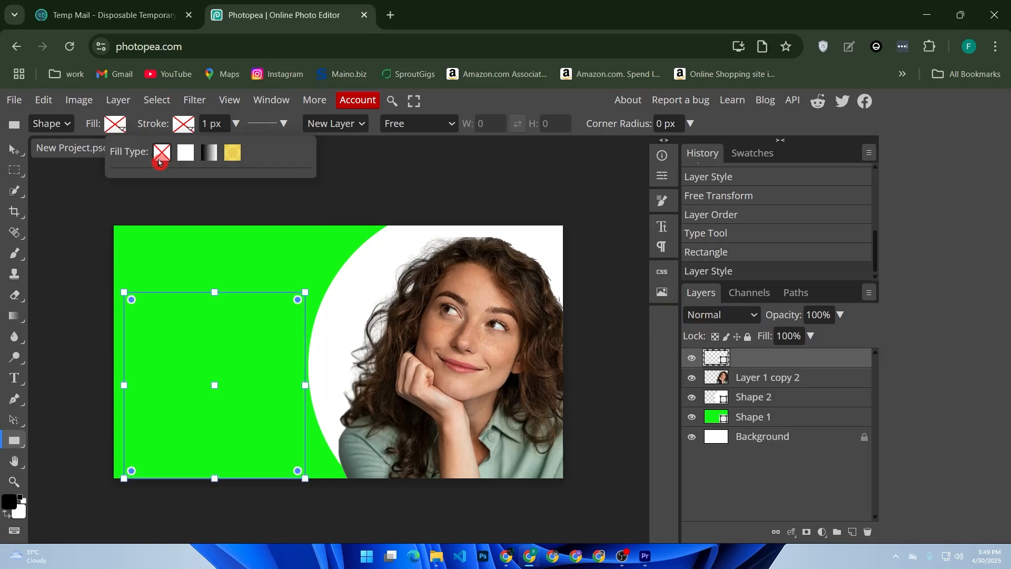
- Paste the copied title "How to create a thumbnail for youtube" as text inside the unfilled rectangle
{"action": "left_click", "coordinate": [12, 378]}
{"action": "left_click", "coordinate": [178, 349]}
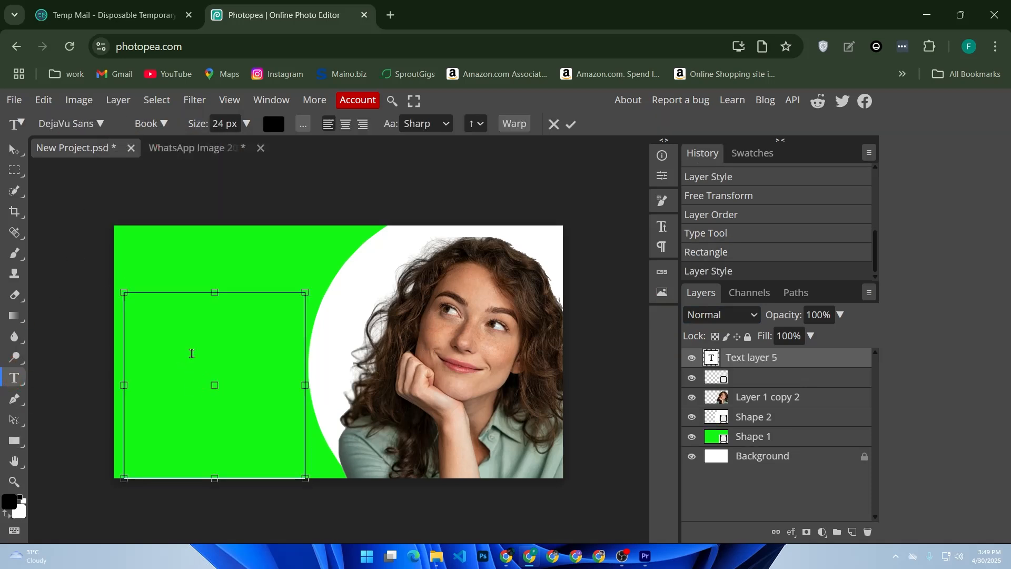
{"action": "key", "text": "ctrl+v"}
- Select the whole title text and set its anti-aliasing to Strong
{"action": "left_click_drag", "start_coordinate": [294, 308], "coordinate": [122, 297]}
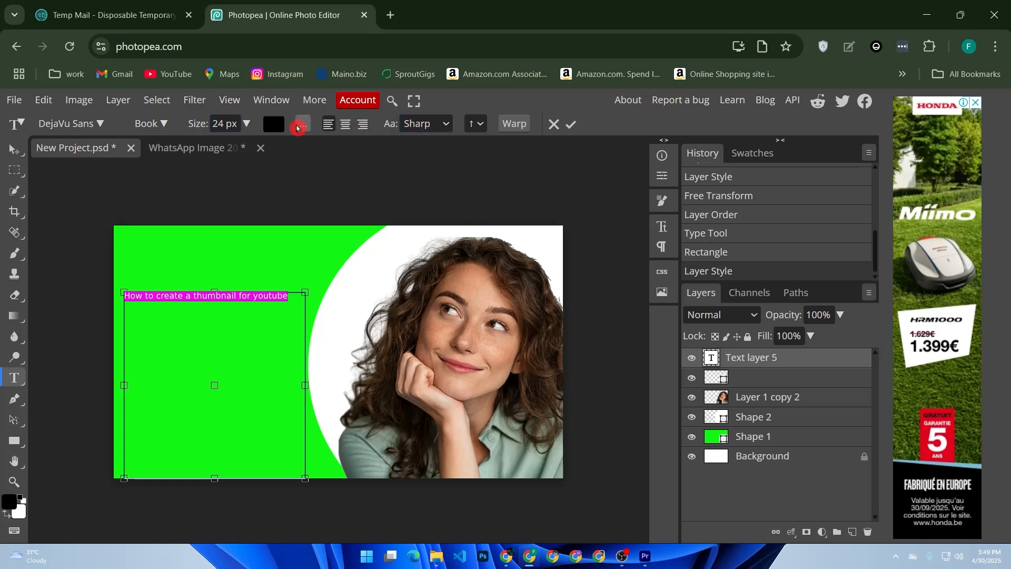
{"action": "left_click", "coordinate": [299, 128]}
{"action": "left_click", "coordinate": [299, 128]}
{"action": "left_click", "coordinate": [443, 125]}
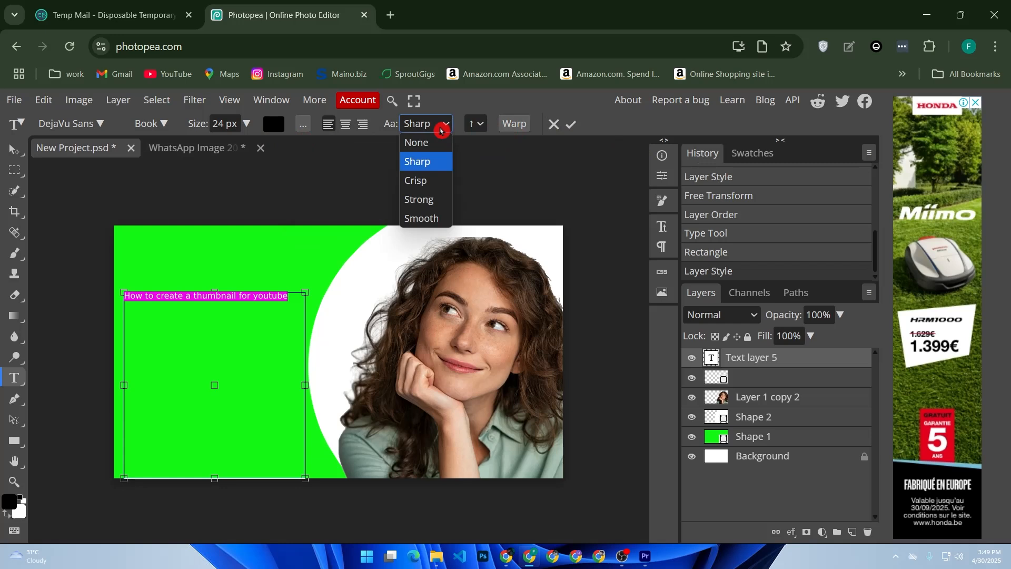
{"action": "left_click", "coordinate": [428, 203]}
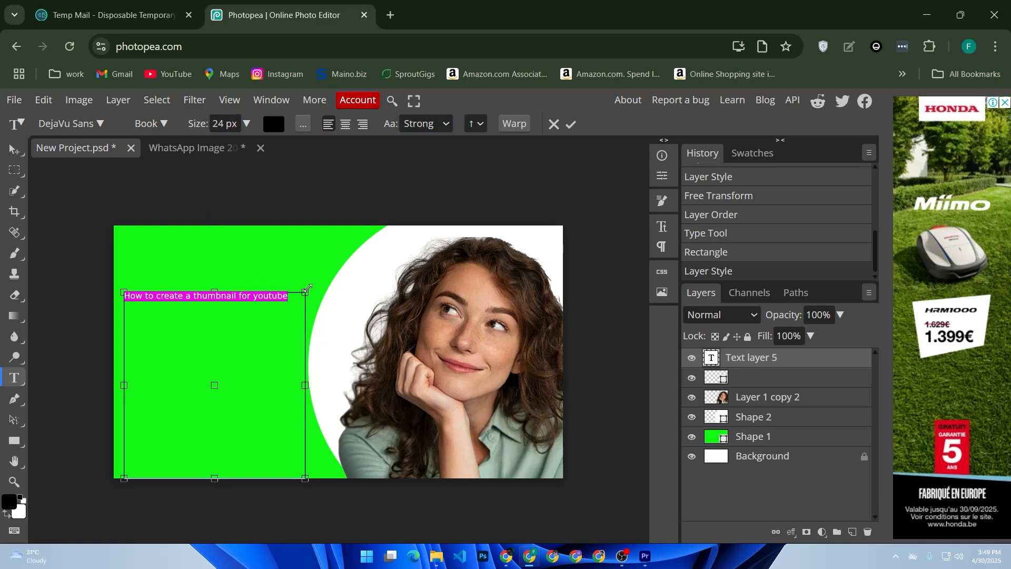
- Shrink the title's text box so the words wrap onto five lines, and move the text up to mid-height on the green area
{"action": "left_click_drag", "start_coordinate": [306, 292], "coordinate": [173, 428]}
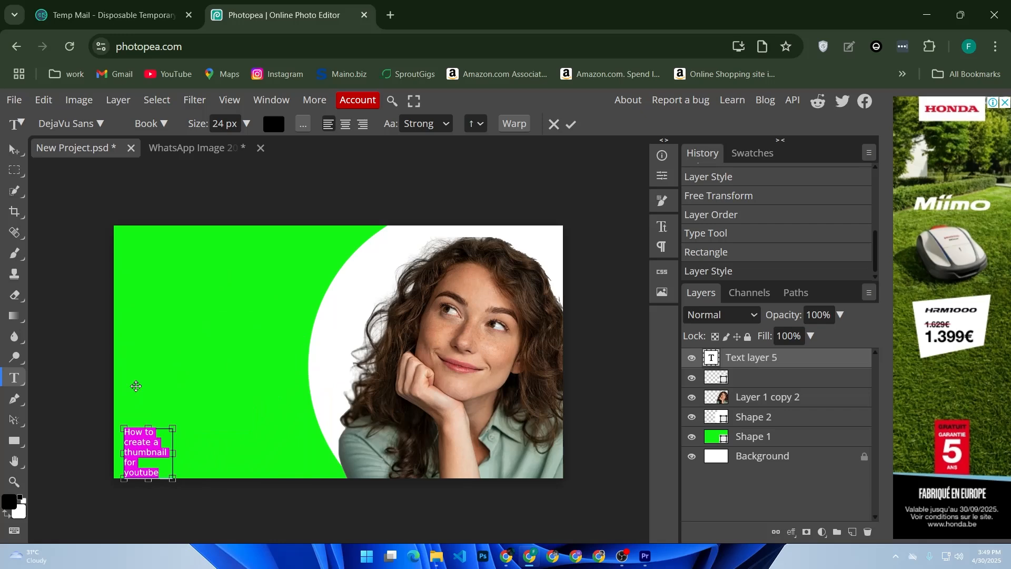
{"action": "left_click", "coordinate": [15, 151]}
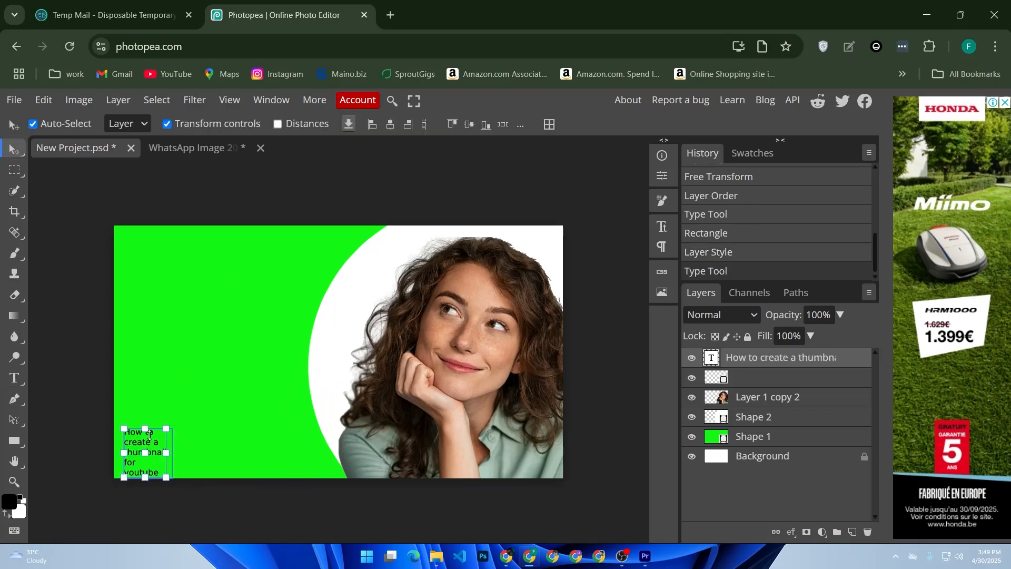
{"action": "left_click_drag", "start_coordinate": [164, 447], "coordinate": [200, 331]}
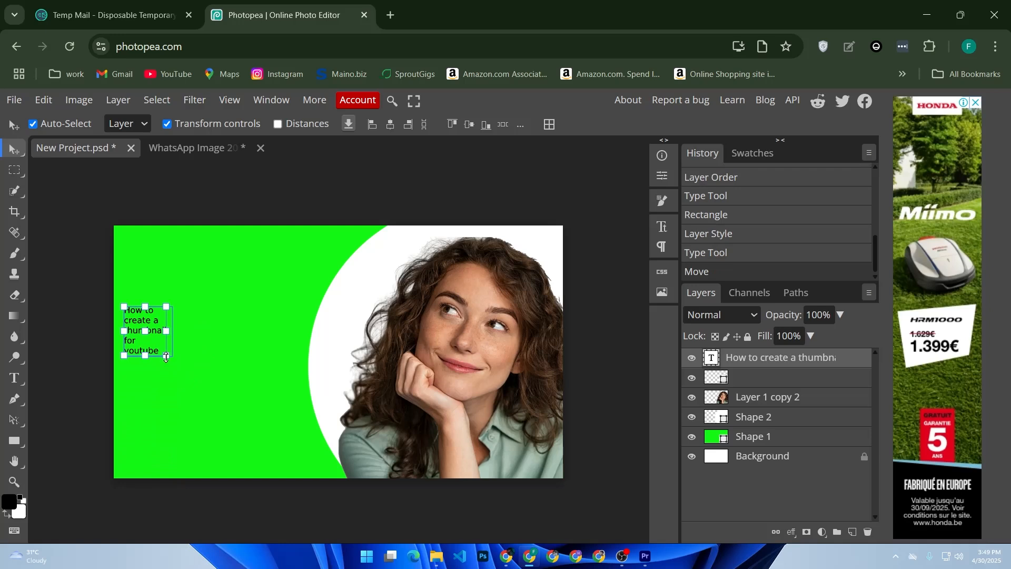
- Scale the title text proportionally to about 420% and position it to fill the green area beside the circle
{"action": "left_click_drag", "start_coordinate": [166, 356], "coordinate": [234, 416]}
{"action": "key", "text": "Escape"}
{"action": "left_click", "coordinate": [167, 356]}
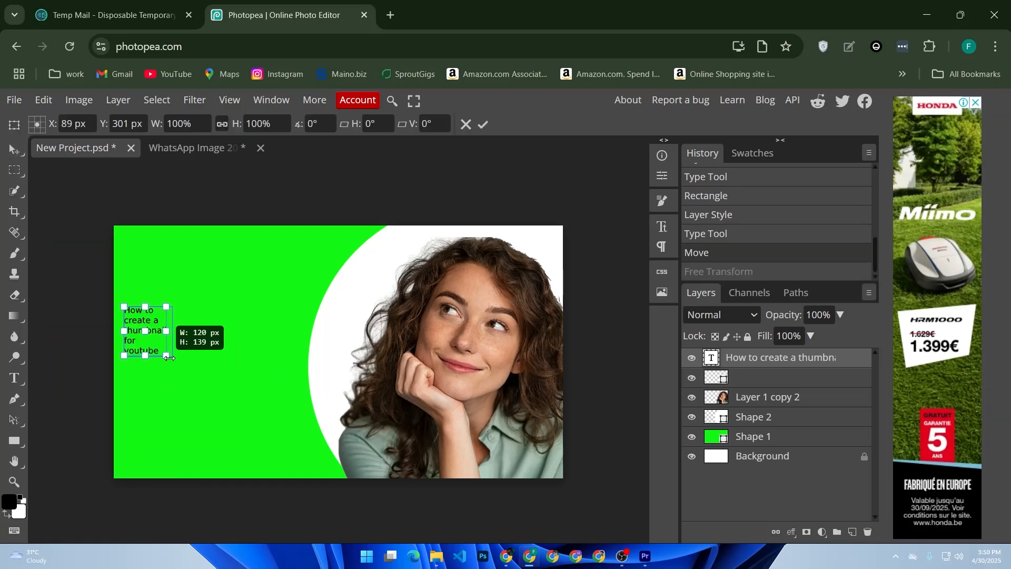
{"action": "left_click", "coordinate": [228, 129]}
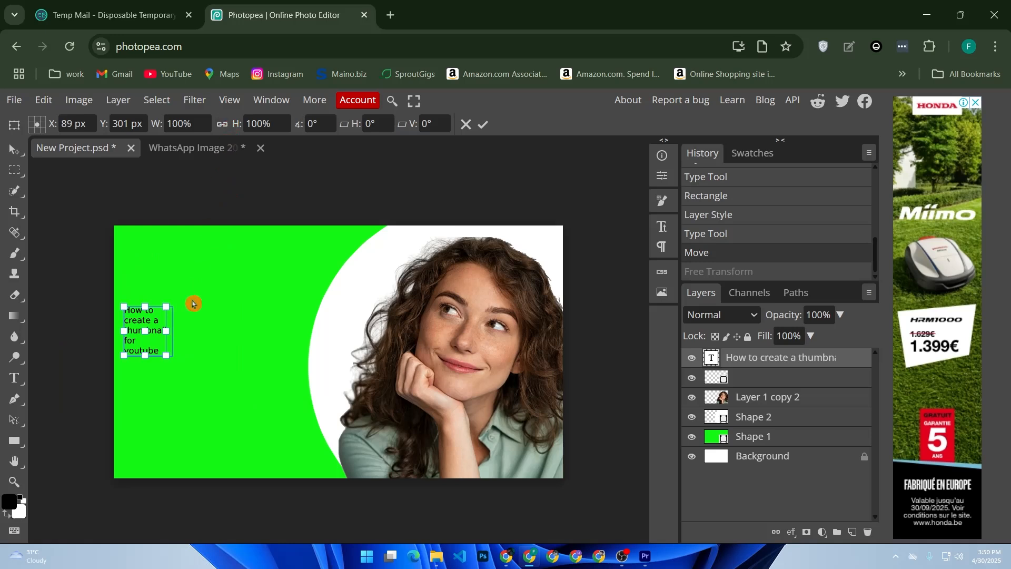
{"action": "left_click_drag", "start_coordinate": [166, 356], "coordinate": [263, 415]}
{"action": "left_click_drag", "start_coordinate": [181, 373], "coordinate": [239, 396]}
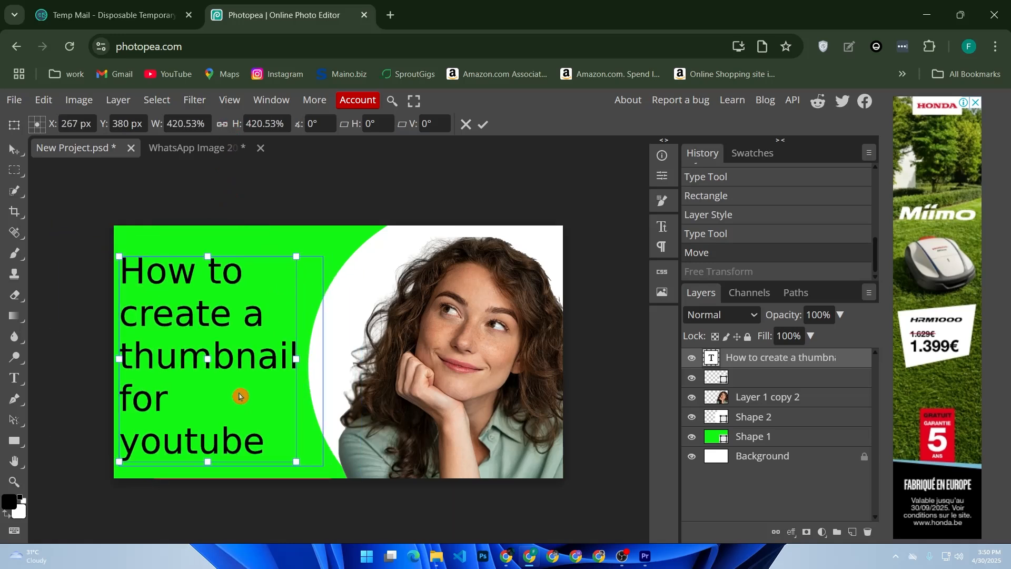
- Center-align all lines of the title text and apply the change
{"action": "double_click", "coordinate": [213, 346]}
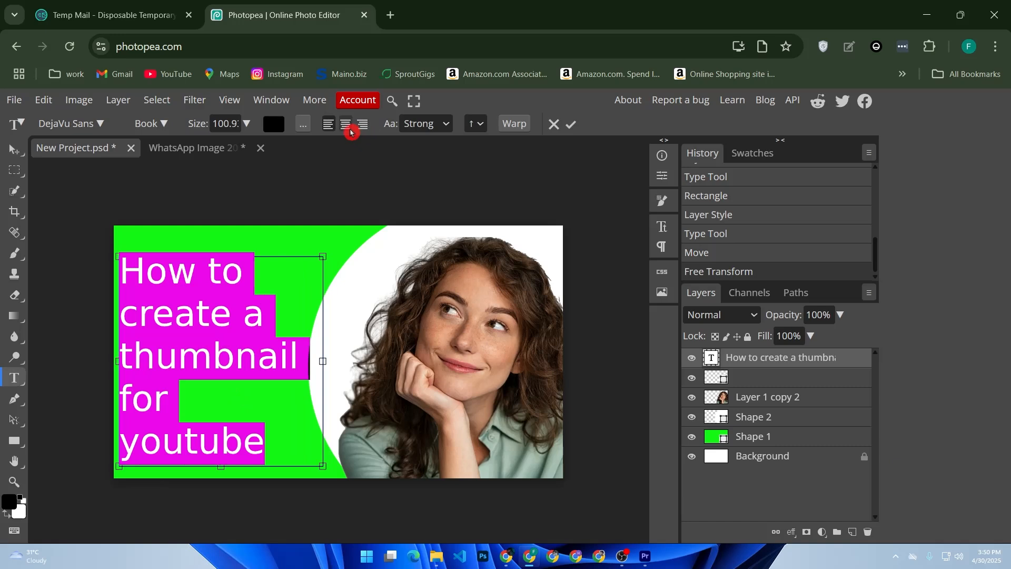
{"action": "left_click", "coordinate": [350, 129]}
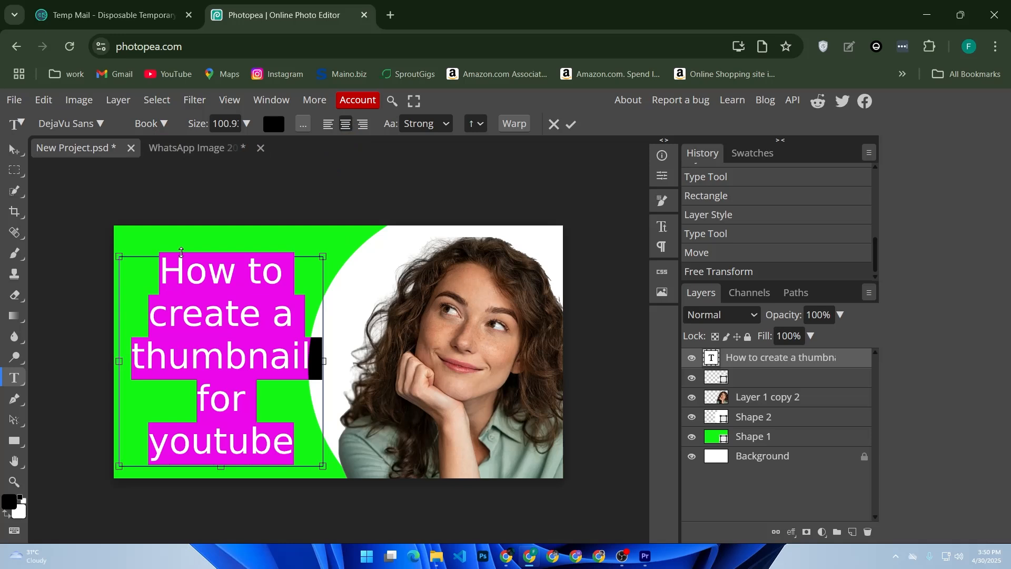
{"action": "left_click", "coordinate": [487, 126]}
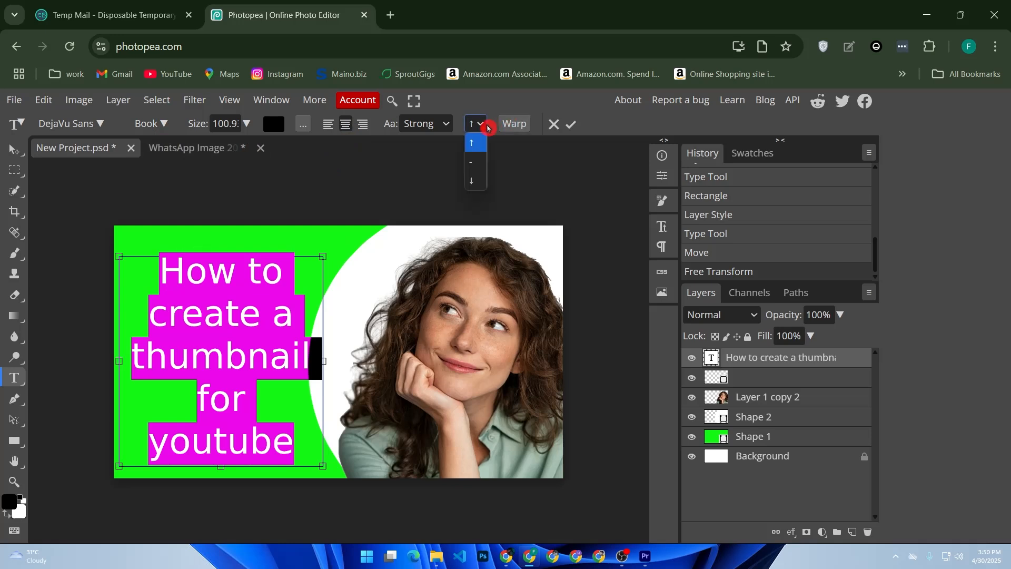
{"action": "left_click", "coordinate": [486, 127]}
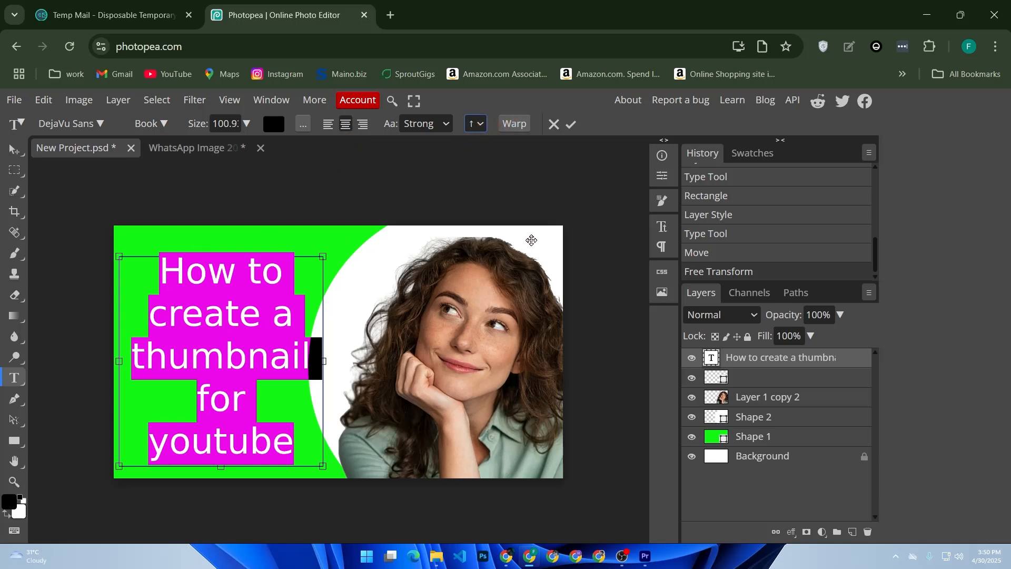
{"action": "left_click", "coordinate": [571, 124]}
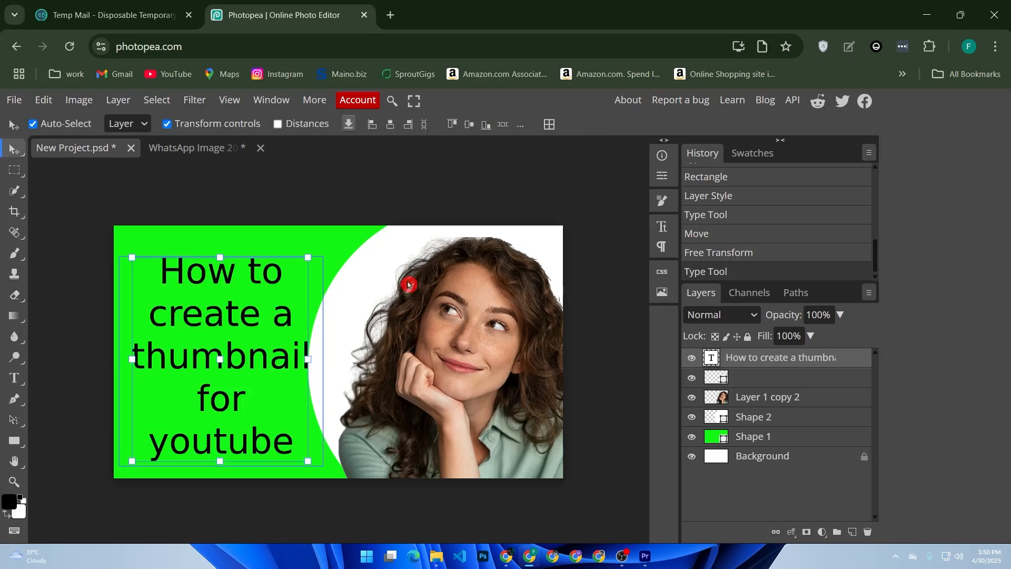
- Change the color of the whole title text to white (ffffff)
{"action": "double_click", "coordinate": [217, 319]}
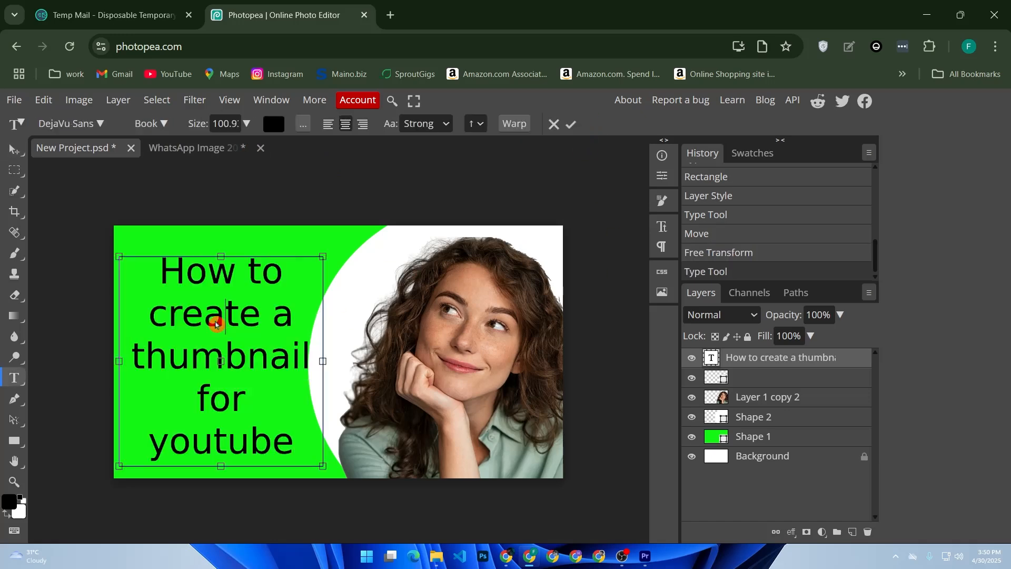
{"action": "double_click", "coordinate": [217, 319]}
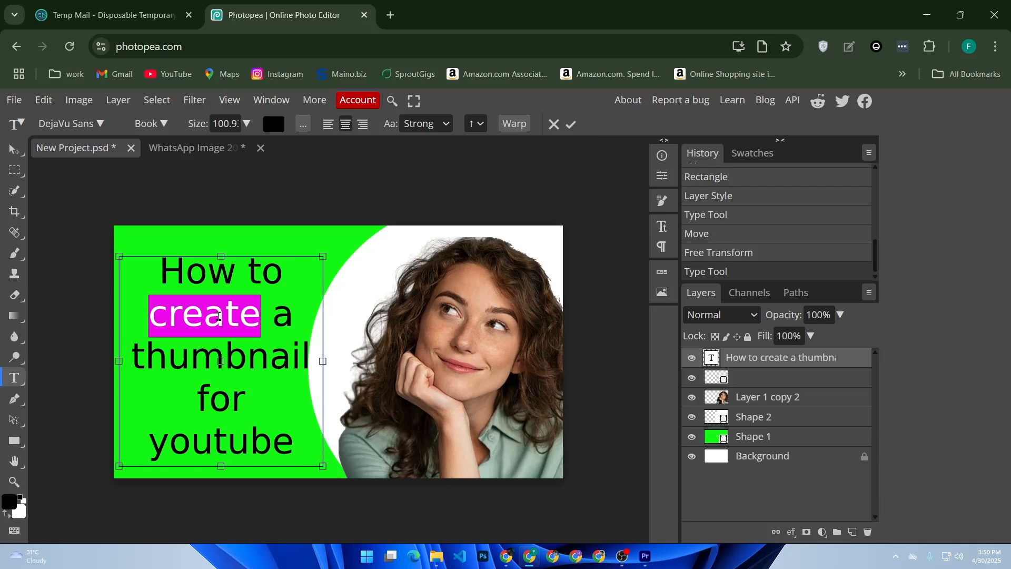
{"action": "key", "text": "ctrl+a"}
{"action": "left_click", "coordinate": [273, 124]}
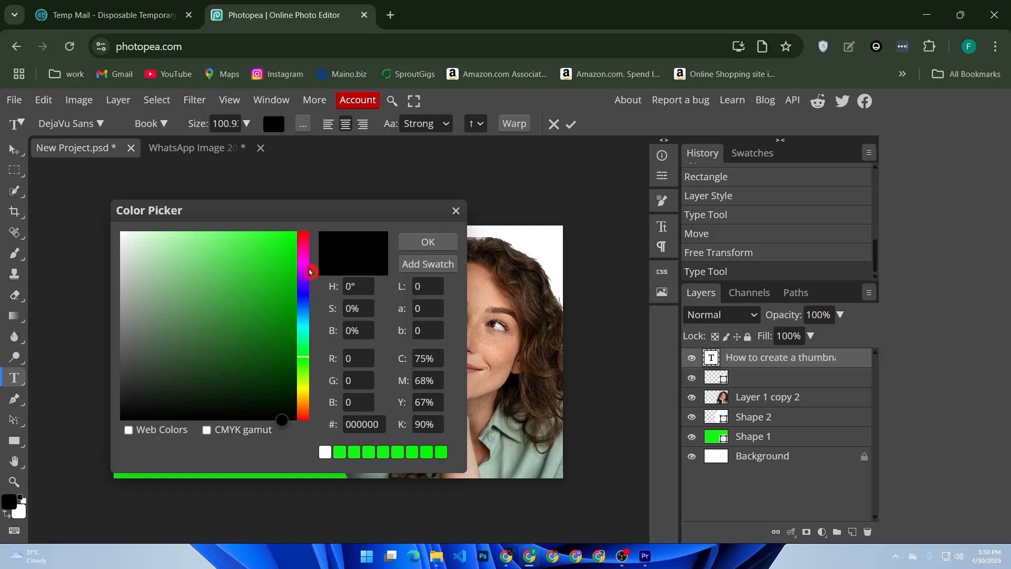
{"action": "left_click_drag", "start_coordinate": [226, 273], "coordinate": [118, 229]}
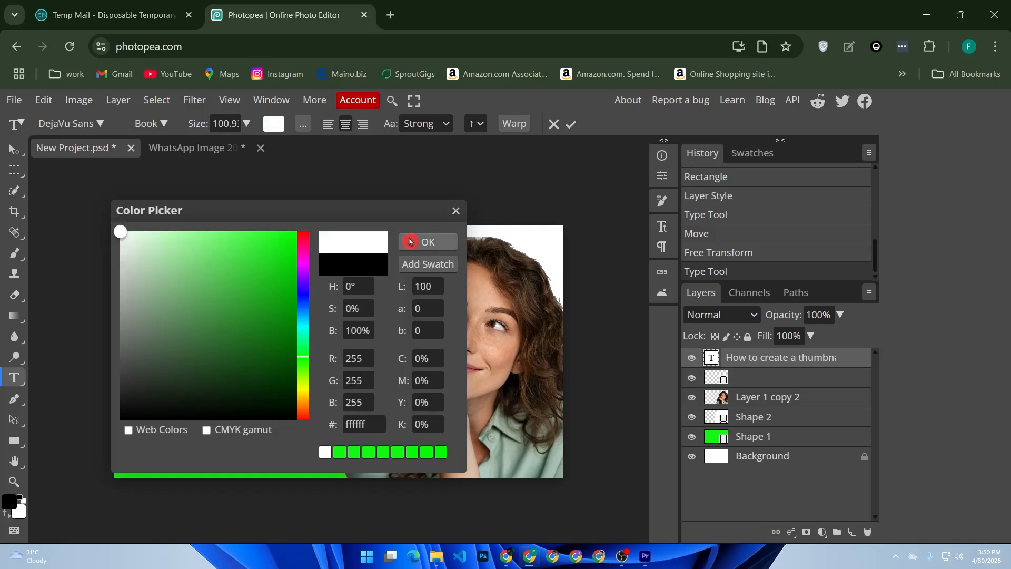
{"action": "left_click", "coordinate": [416, 241]}
{"action": "left_click", "coordinate": [226, 272]}
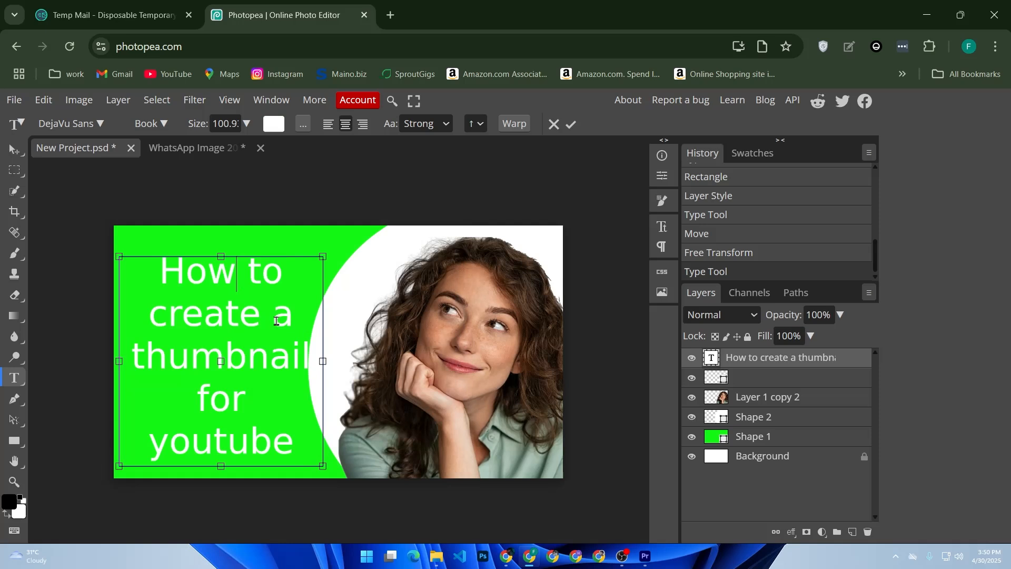
- Move the title text slightly left, away from the white circle, and deselect it
{"action": "left_click", "coordinate": [19, 156]}
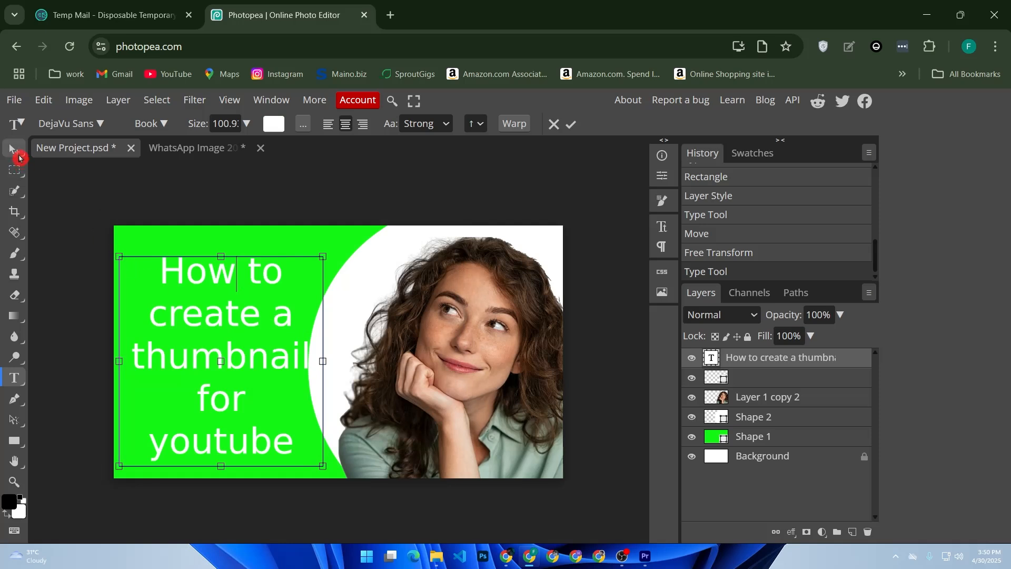
{"action": "left_click", "coordinate": [195, 228]}
{"action": "left_click_drag", "start_coordinate": [226, 315], "coordinate": [222, 316]}
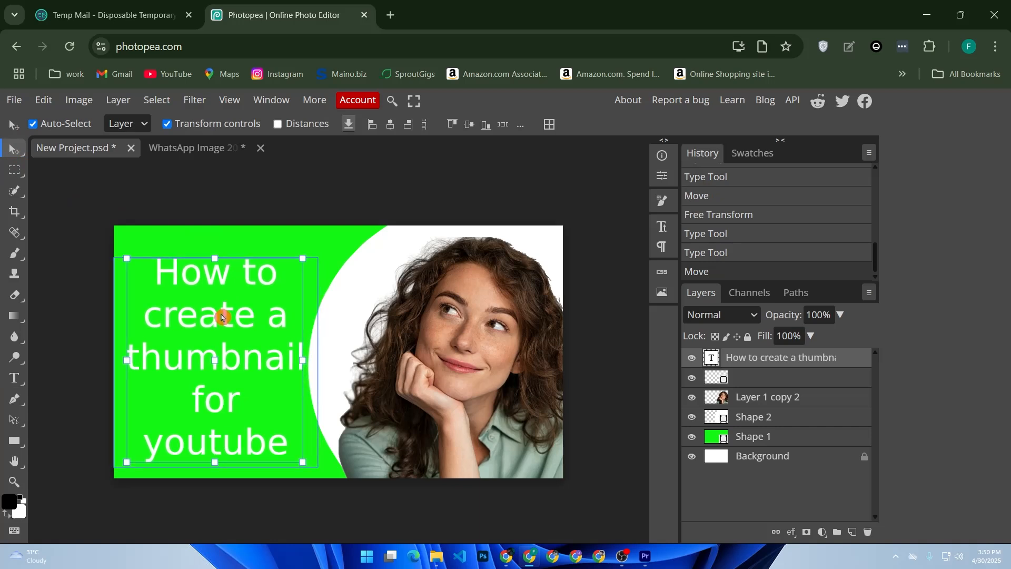
{"action": "left_click", "coordinate": [437, 532]}
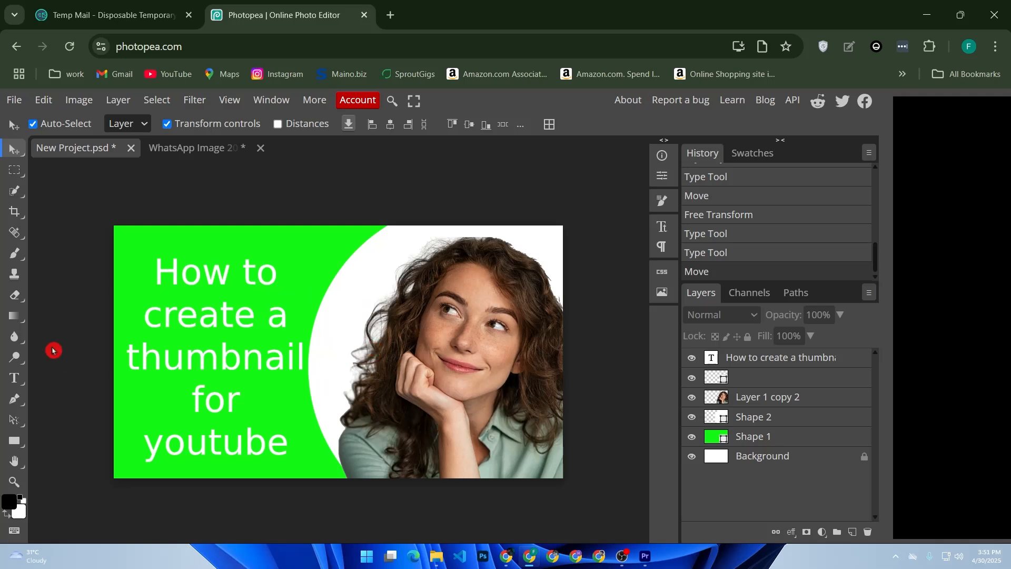
- Try a black 15 px brush stroke over the woman's hair on Layer 1 copy 2, and undo it
{"action": "left_click", "coordinate": [14, 253]}
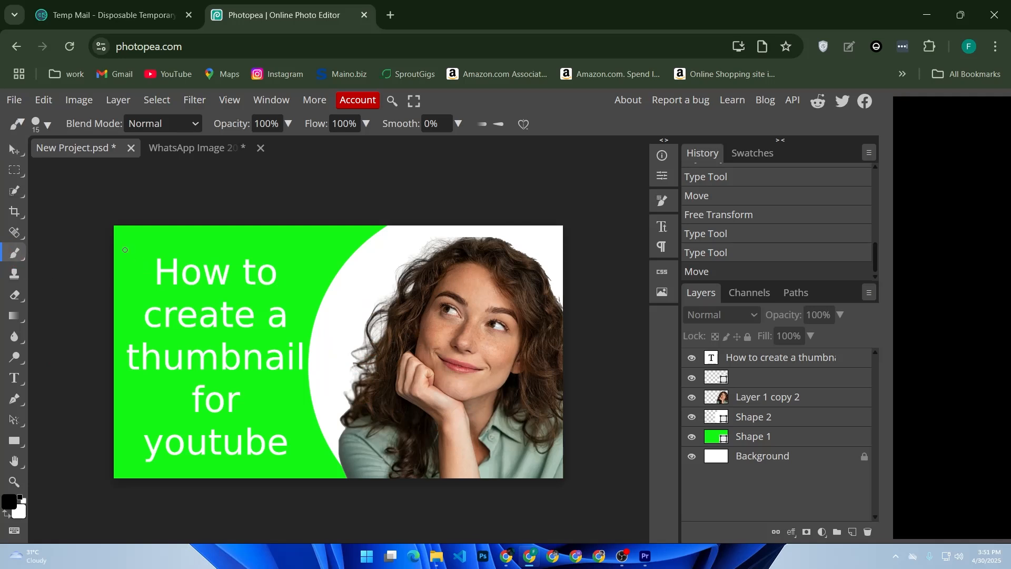
{"action": "left_click", "coordinate": [170, 250]}
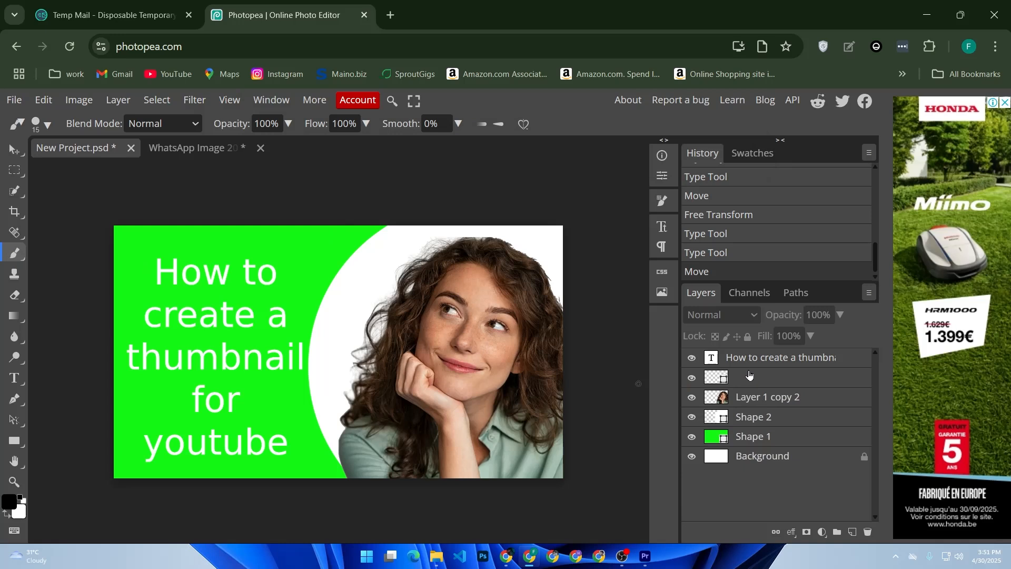
{"action": "left_click", "coordinate": [762, 395]}
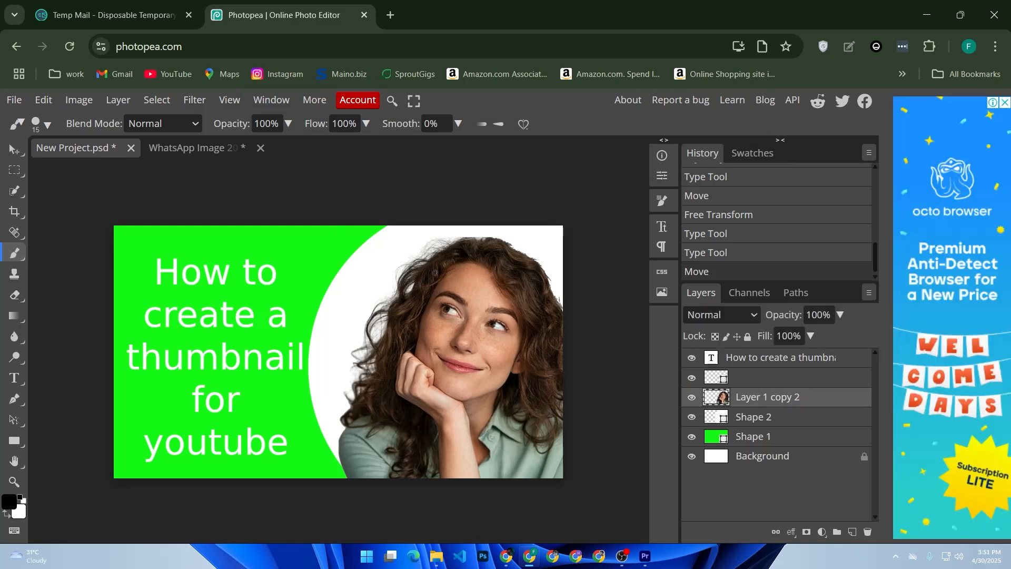
{"action": "mouse_move", "coordinate": [448, 258]}
{"action": "left_mouse_down"}
{"action": "mouse_move", "coordinate": [414, 305]}
{"action": "mouse_move", "coordinate": [399, 289]}
{"action": "mouse_move", "coordinate": [451, 261]}
{"action": "mouse_move", "coordinate": [524, 252]}
{"action": "mouse_move", "coordinate": [479, 261]}
{"action": "mouse_move", "coordinate": [474, 241]}
{"action": "mouse_move", "coordinate": [436, 248]}
{"action": "left_mouse_up"}
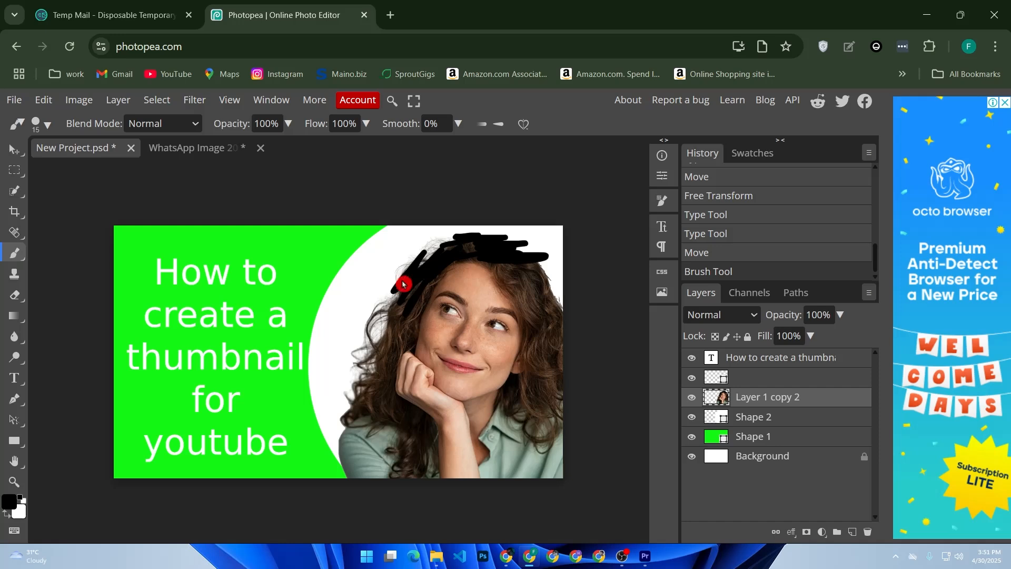
{"action": "key", "text": "ctrl+z"}
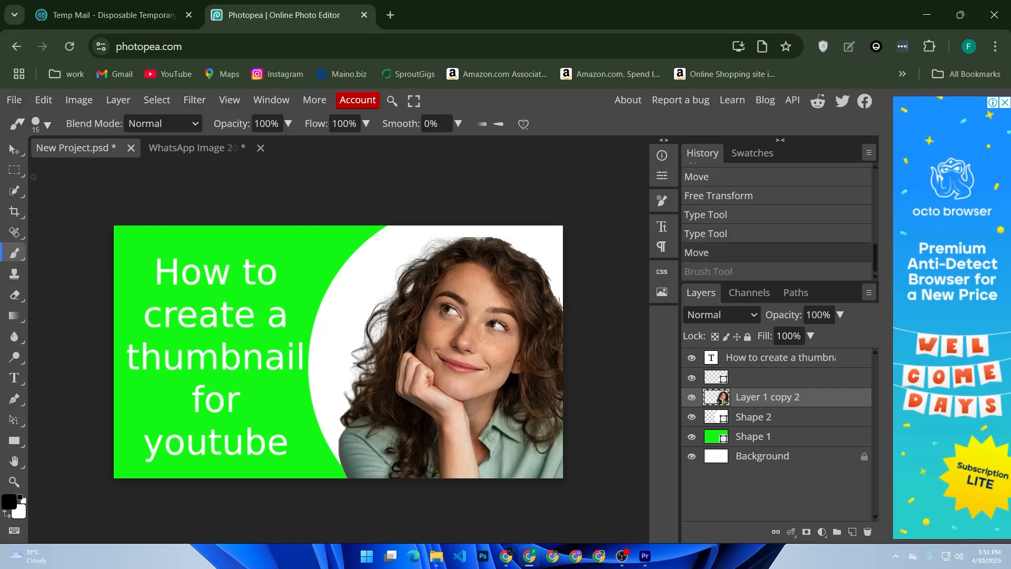
- Try clearing a freehand lasso selection around the woman on Layer 1 copy 2, undo the clearing, and deselect
{"action": "left_click", "coordinate": [20, 196]}
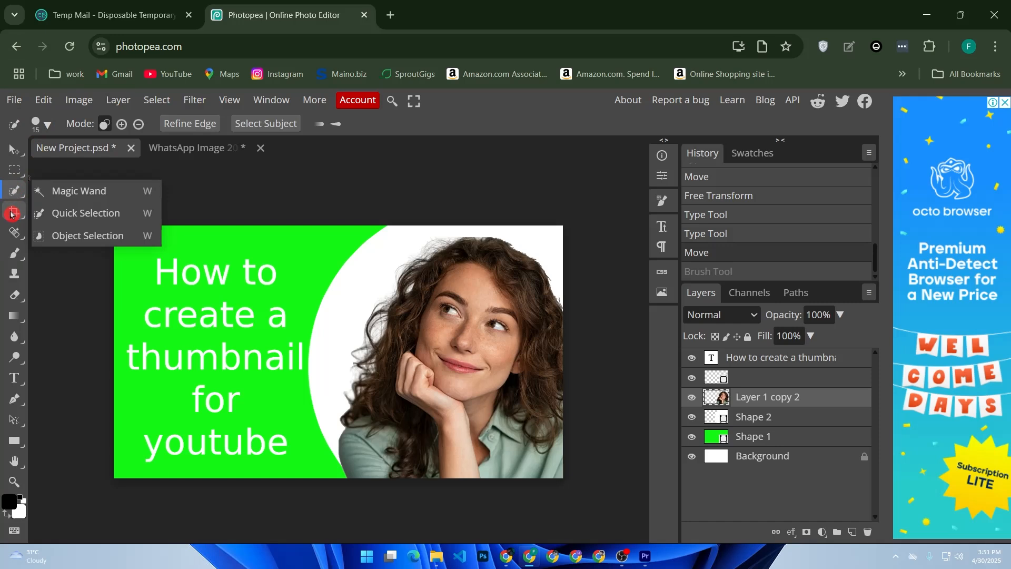
{"action": "left_click", "coordinate": [20, 174]}
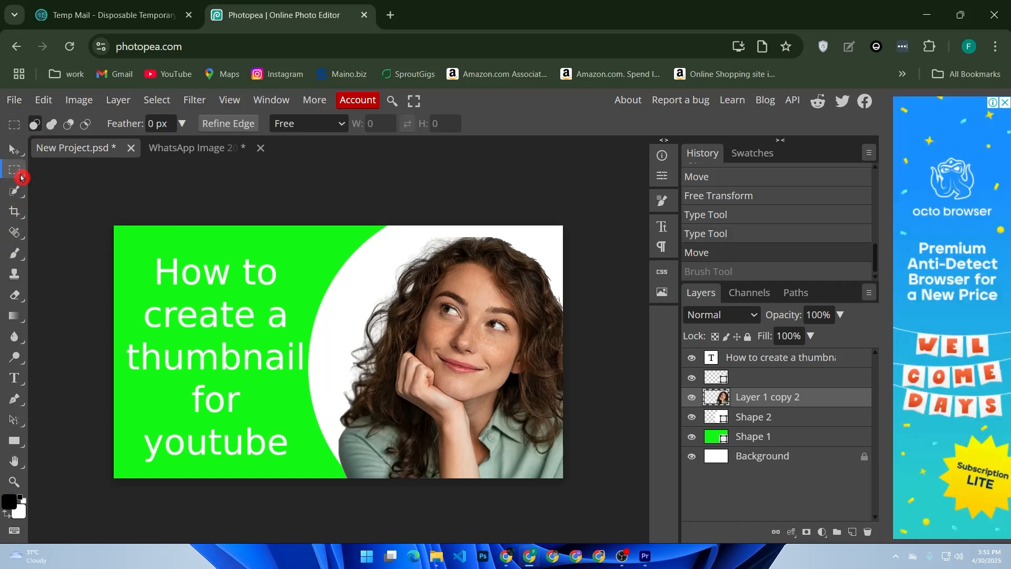
{"action": "left_click", "coordinate": [21, 177]}
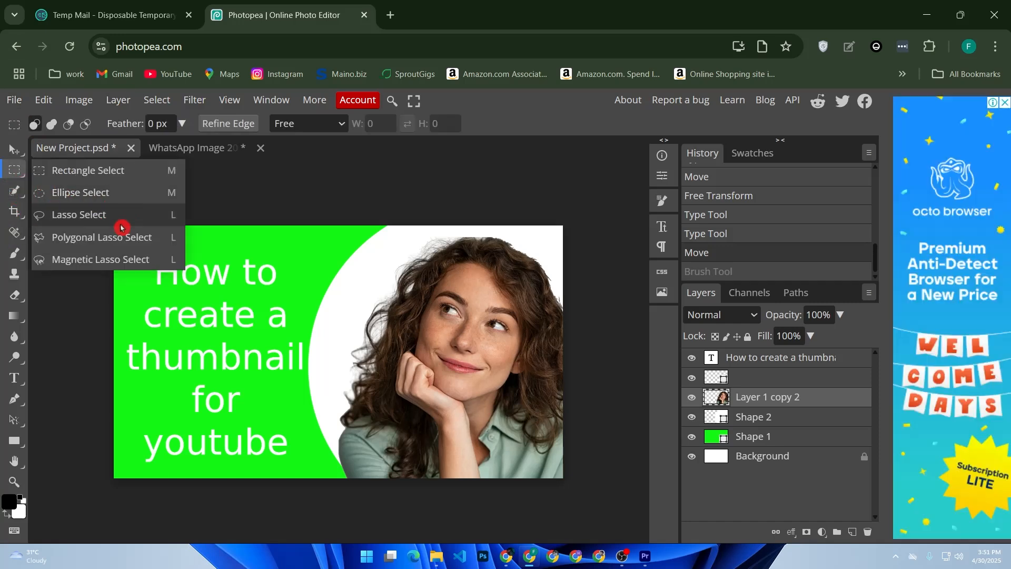
{"action": "left_click", "coordinate": [85, 220]}
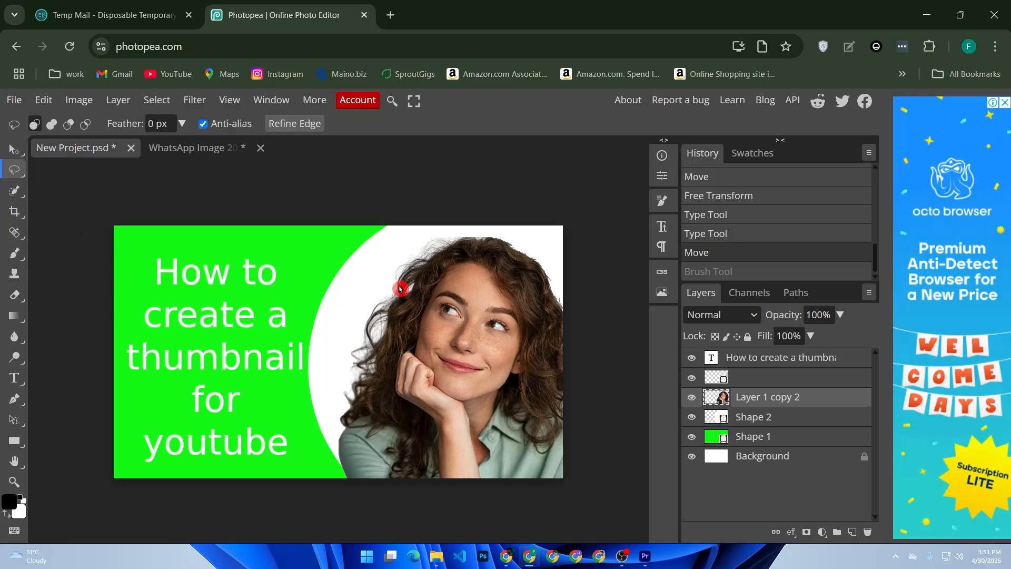
{"action": "mouse_move", "coordinate": [348, 352]}
{"action": "left_mouse_down"}
{"action": "mouse_move", "coordinate": [369, 268]}
{"action": "mouse_move", "coordinate": [513, 250]}
{"action": "mouse_move", "coordinate": [576, 350]}
{"action": "mouse_move", "coordinate": [548, 472]}
{"action": "mouse_move", "coordinate": [389, 436]}
{"action": "mouse_move", "coordinate": [363, 343]}
{"action": "mouse_move", "coordinate": [356, 351]}
{"action": "left_mouse_up"}
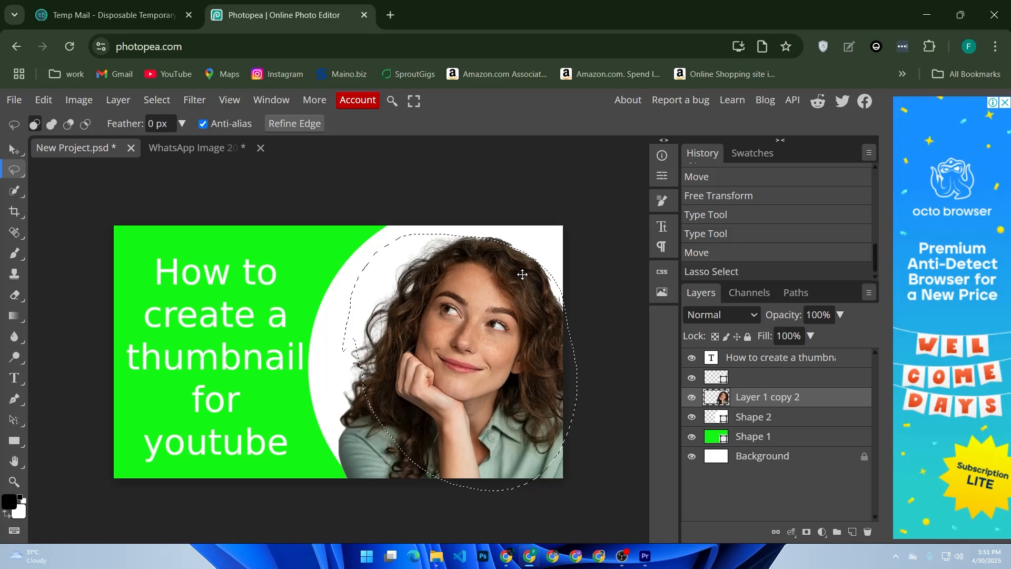
{"action": "key", "text": "Delete"}
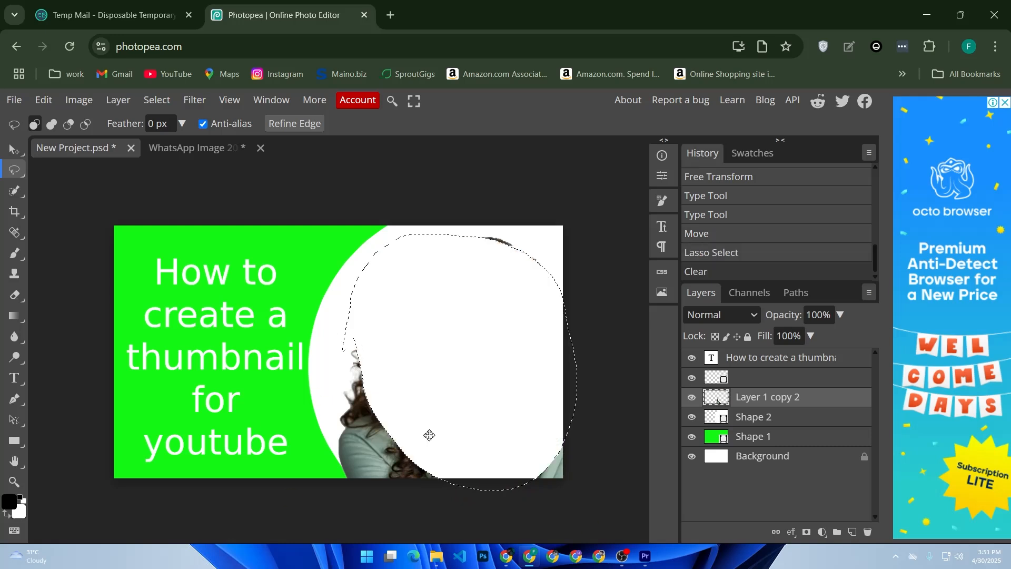
{"action": "key", "text": "ctrl+z"}
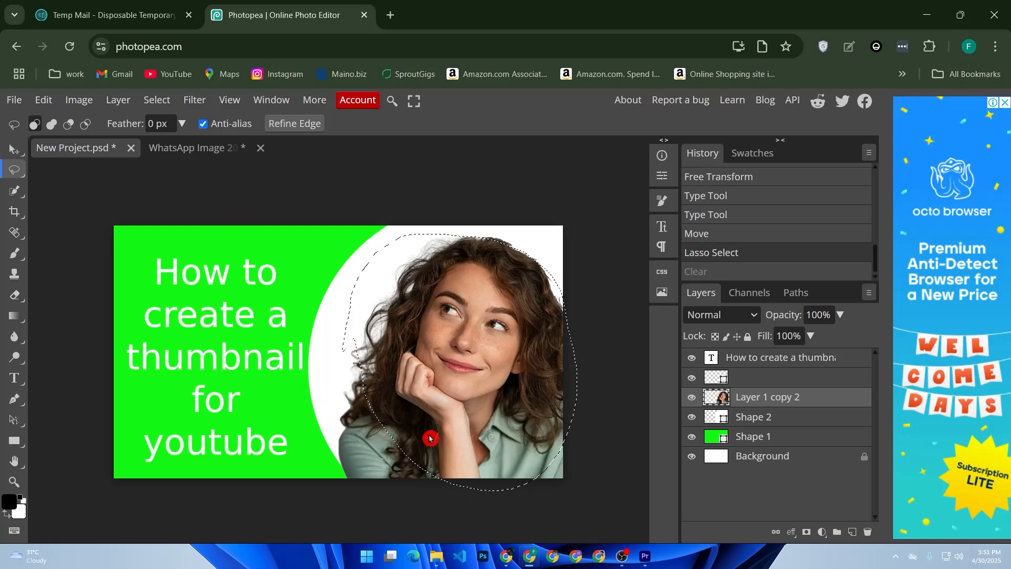
{"action": "left_click", "coordinate": [431, 438]}
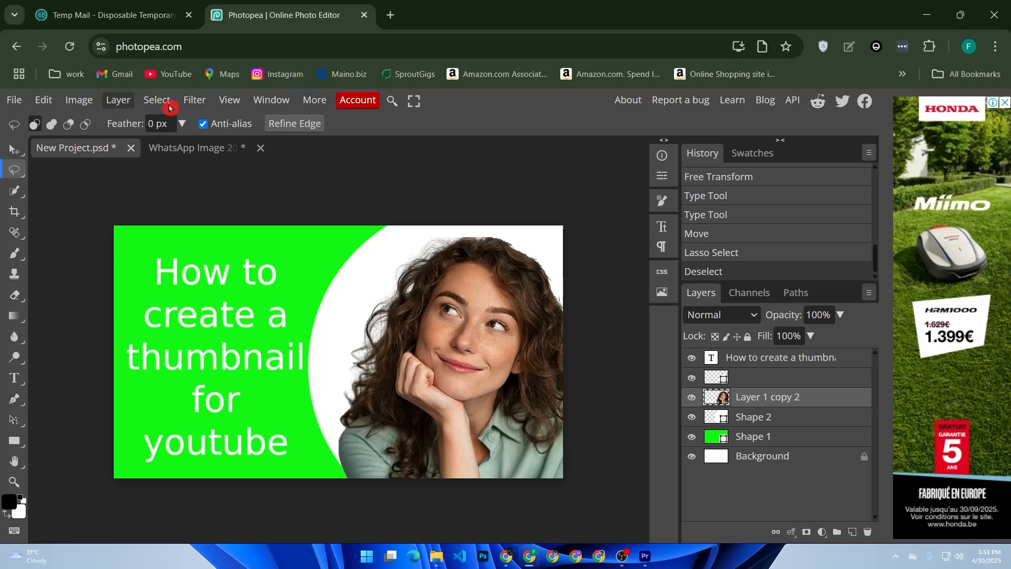
{"action": "left_click", "coordinate": [43, 100]}
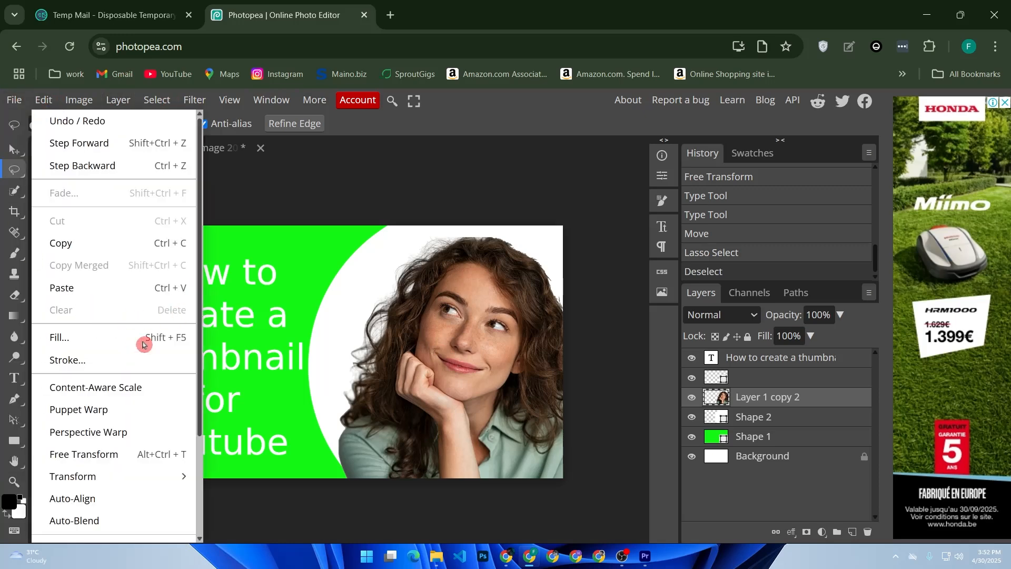
{"action": "scroll", "coordinate": [132, 326], "scroll_direction": "down", "scroll_amount": 3}
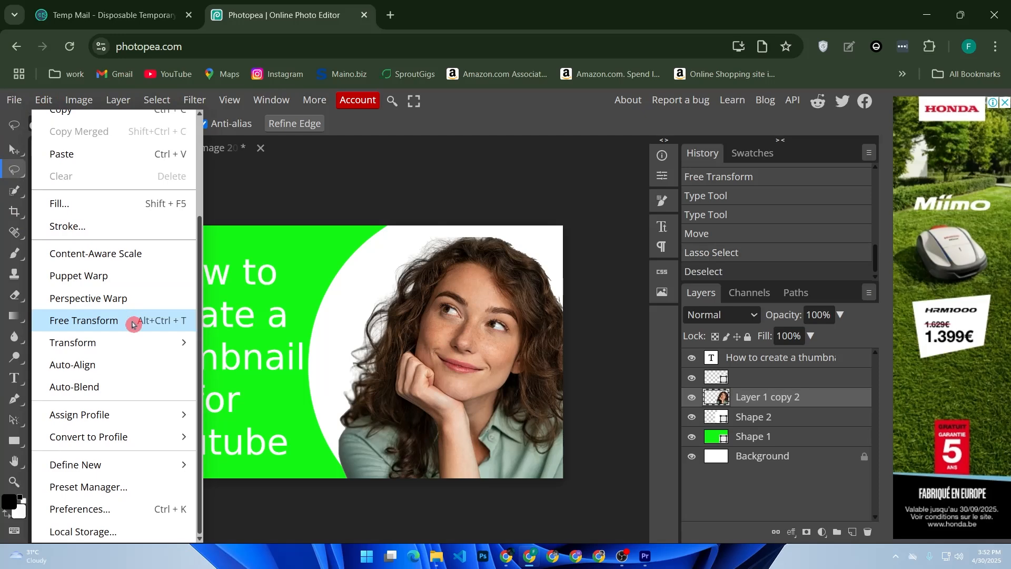
- Export the thumbnail as a 1280 x 720 px JPG at 70% quality, saving it as New Project in Downloads
{"action": "left_click", "coordinate": [13, 100]}
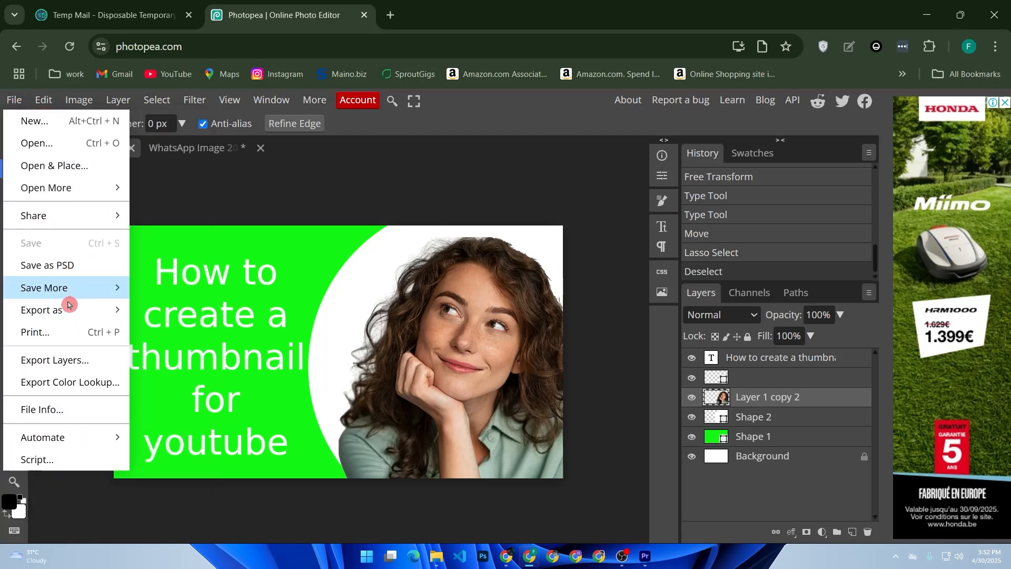
{"action": "mouse_move", "coordinate": [64, 311]}
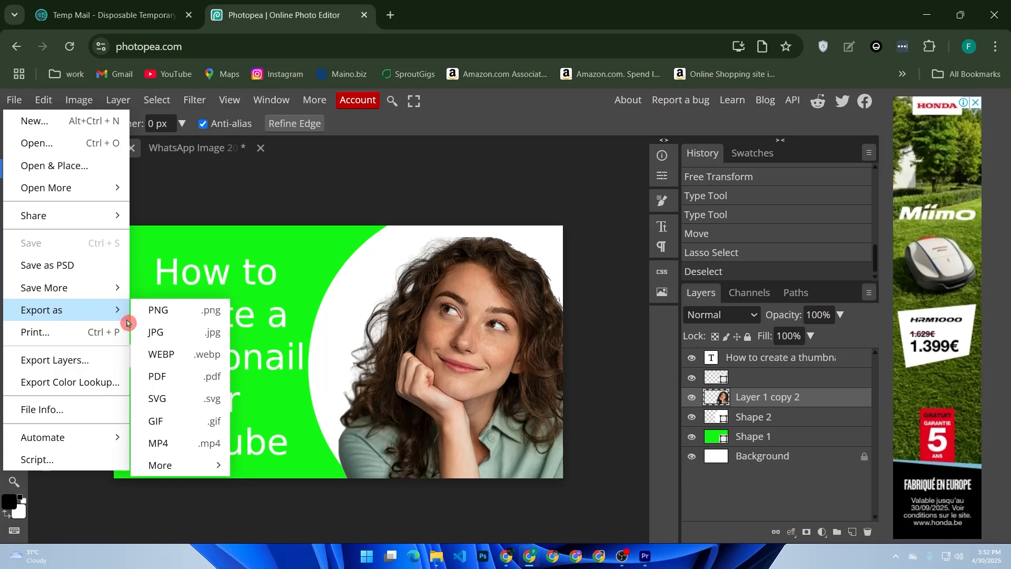
{"action": "left_click", "coordinate": [179, 332]}
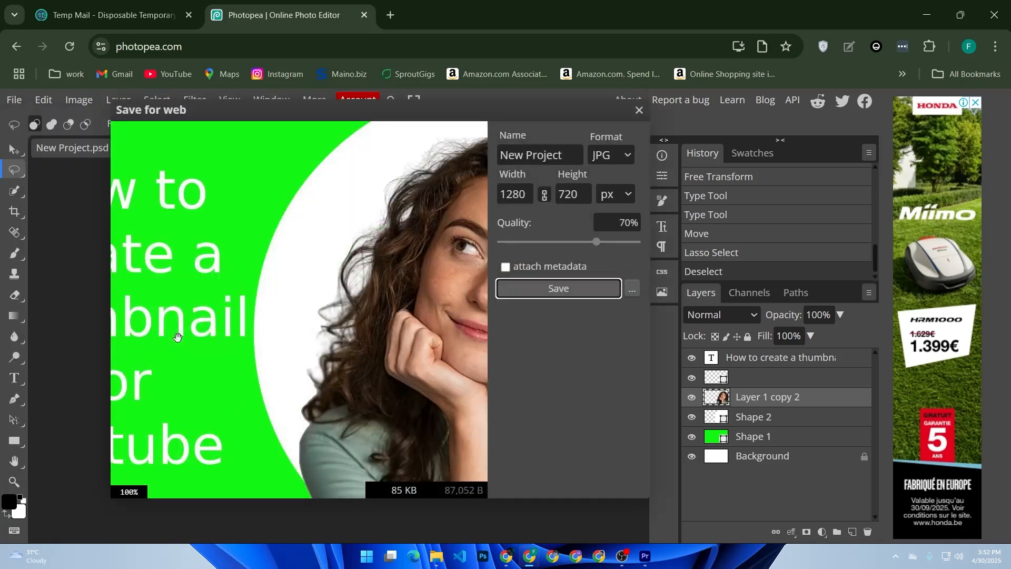
{"action": "left_click", "coordinate": [570, 289]}
{"action": "scroll", "coordinate": [488, 276], "scroll_direction": "down", "scroll_amount": 5}
{"action": "scroll", "coordinate": [385, 262], "scroll_direction": "up", "scroll_amount": 1}
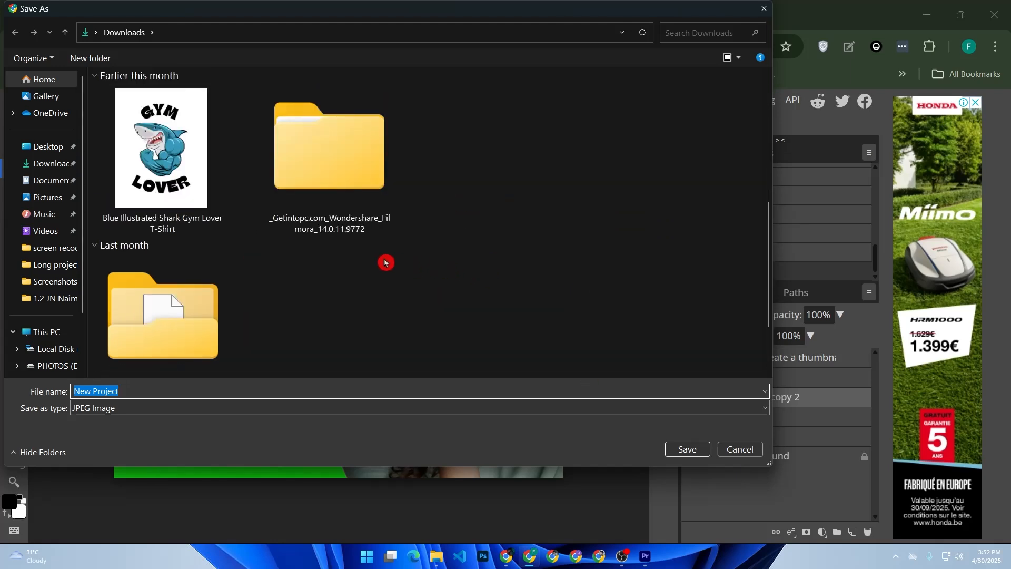
{"action": "left_click", "coordinate": [685, 448]}
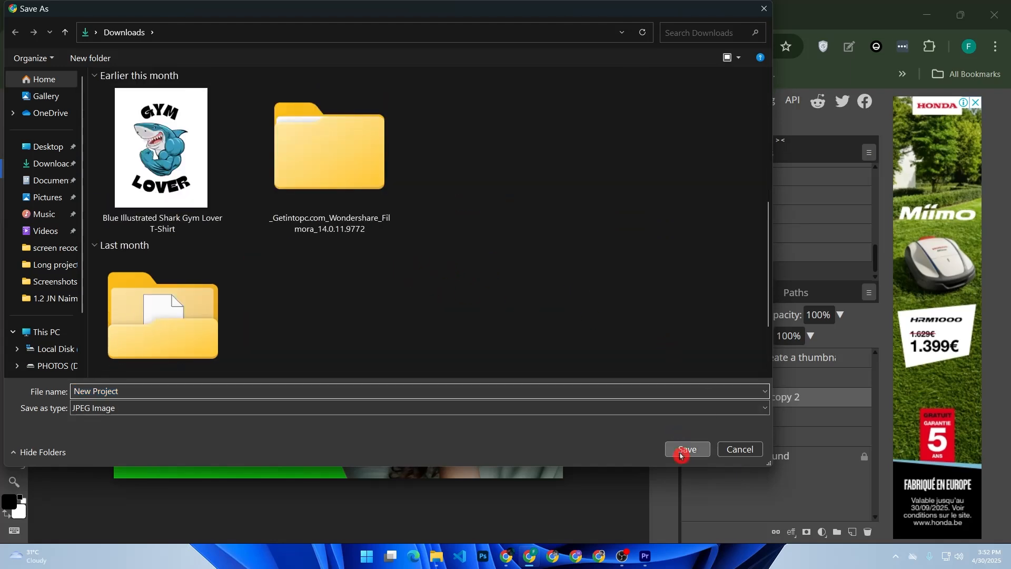